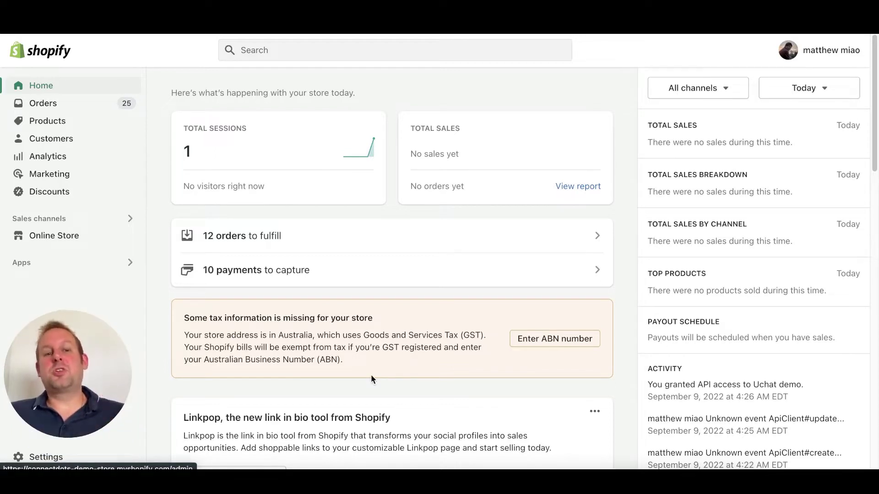
Step: Go to Shopify's Notifications settings and scroll down to the empty Webhooks section
click(42, 458)
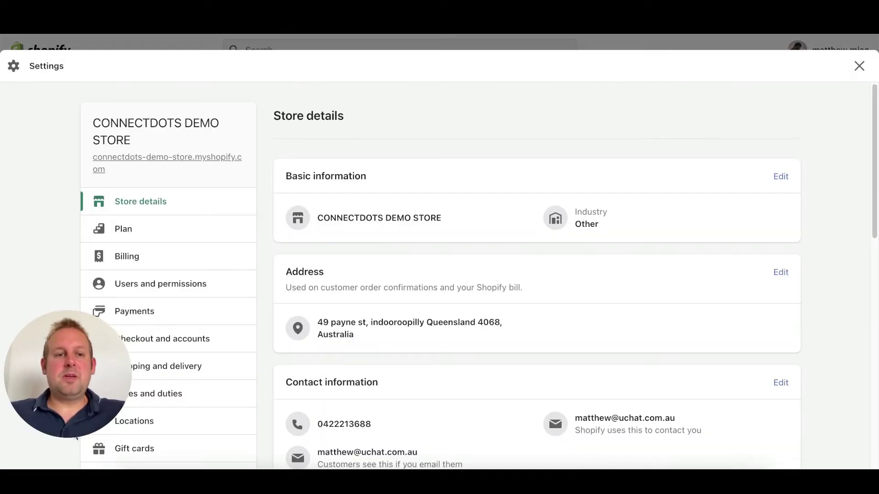
scroll(136, 359, down, 4)
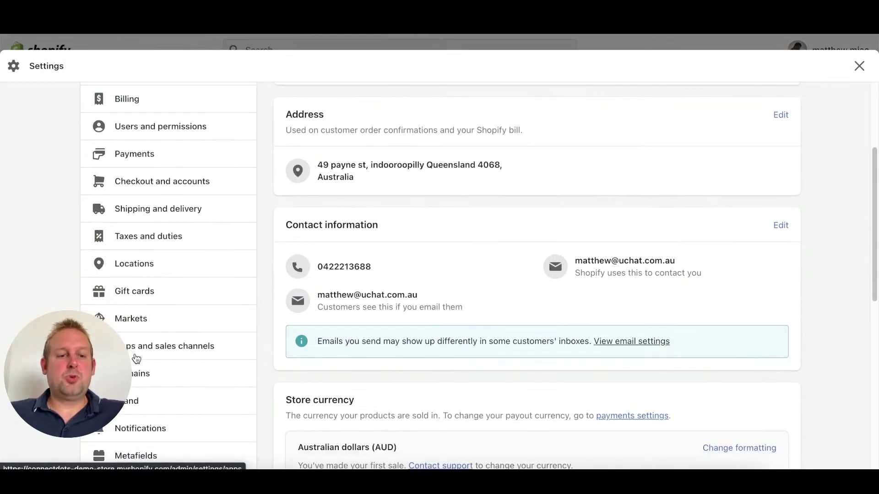
click(137, 392)
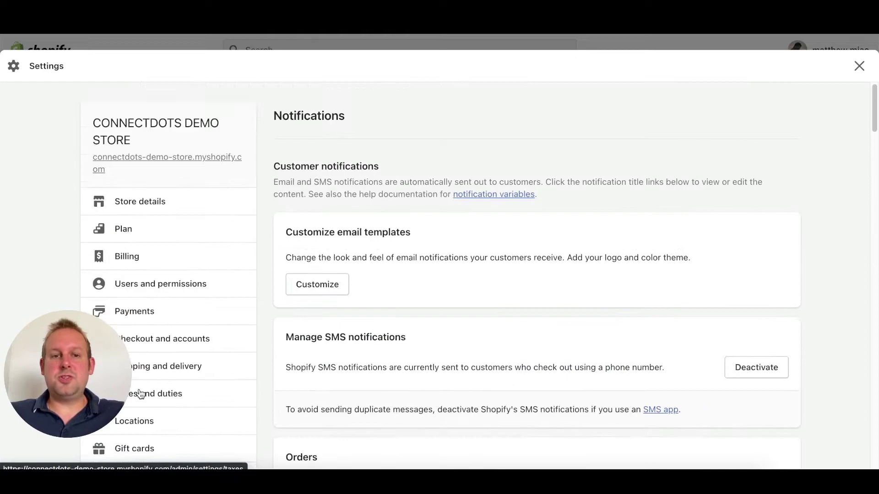
scroll(481, 251, down, 10)
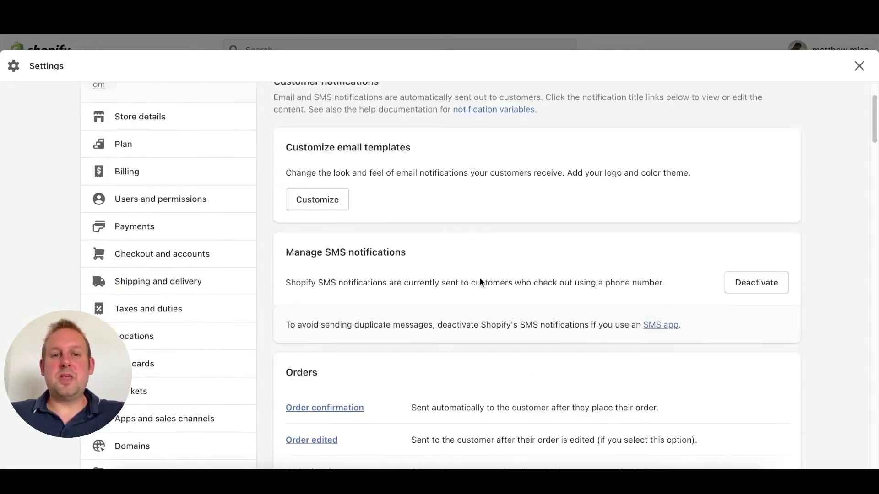
scroll(479, 280, down, 15)
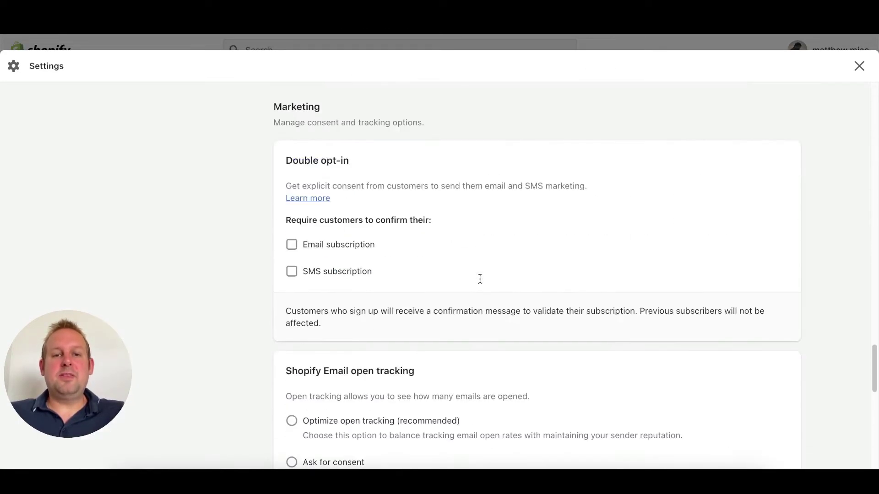
scroll(479, 278, down, 11)
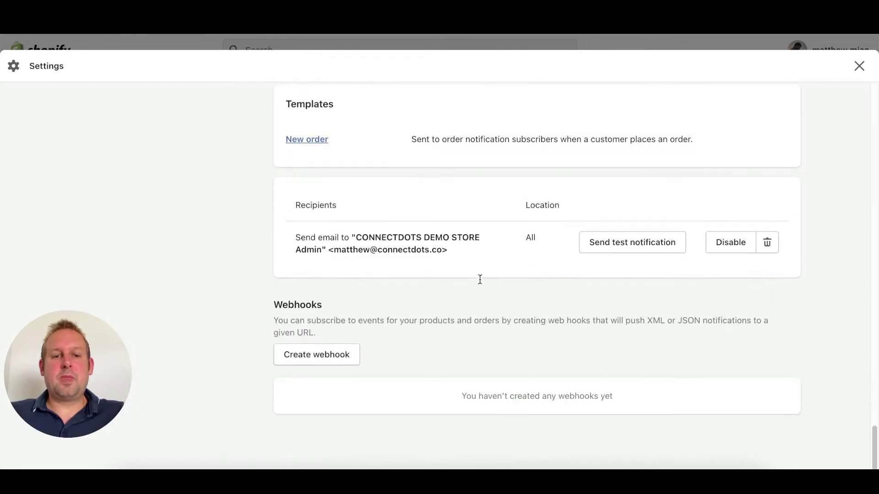
Step: Start a new webhook with Event set to Order creation and Format kept as JSON
click(307, 355)
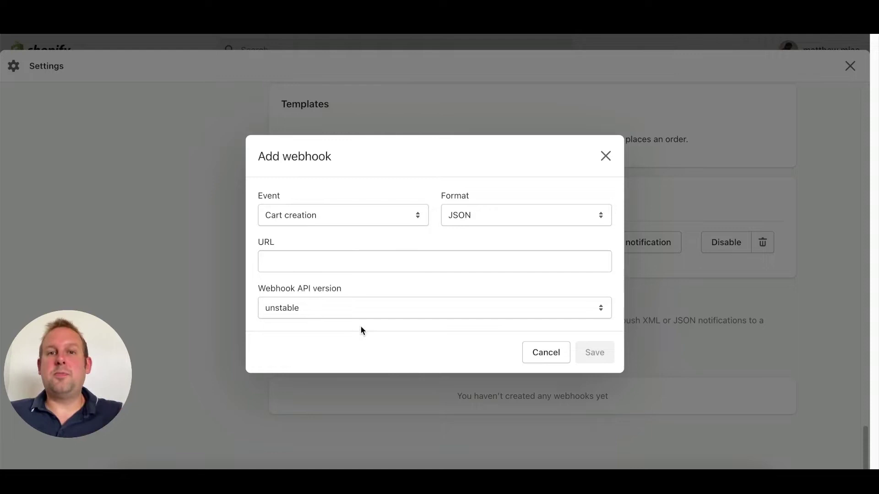
click(389, 215)
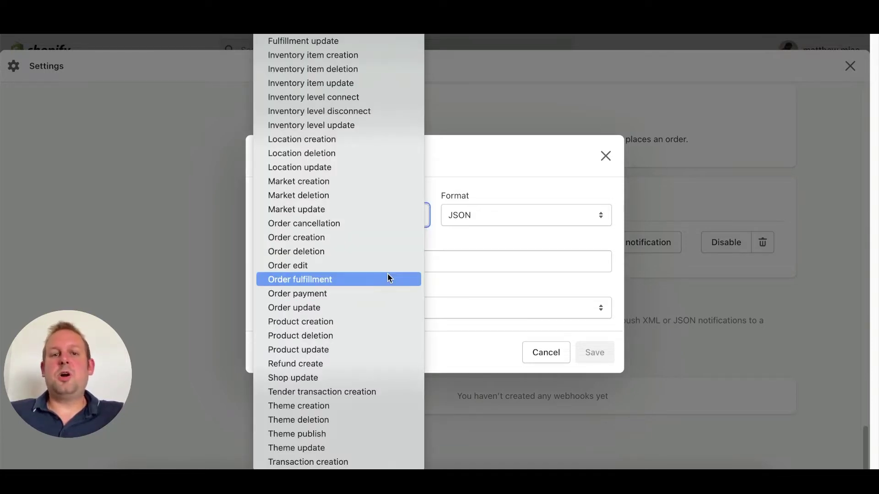
click(324, 237)
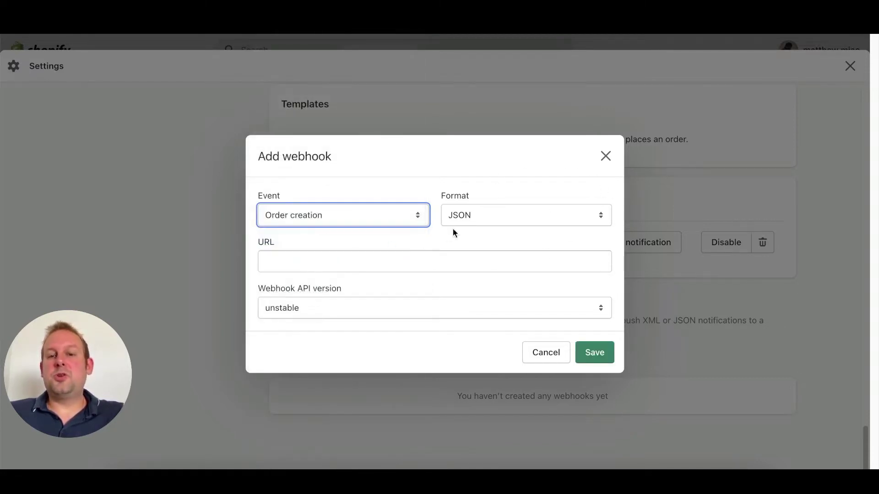
click(491, 216)
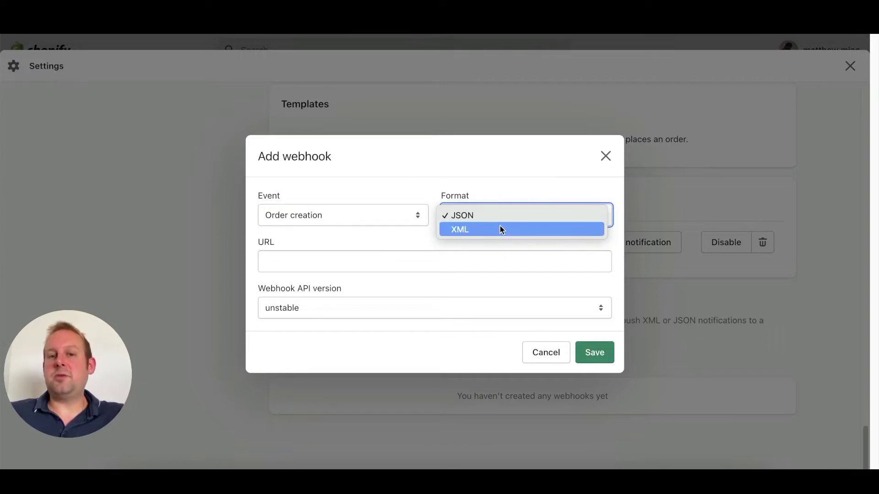
click(501, 214)
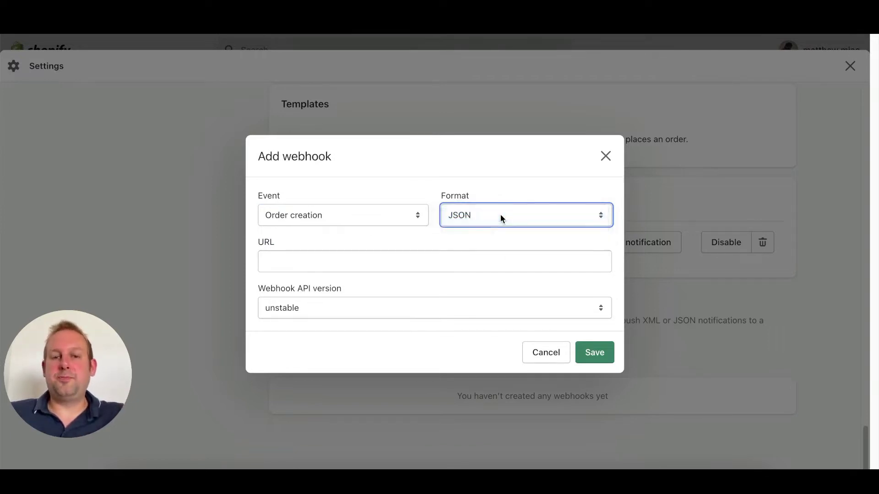
click(400, 259)
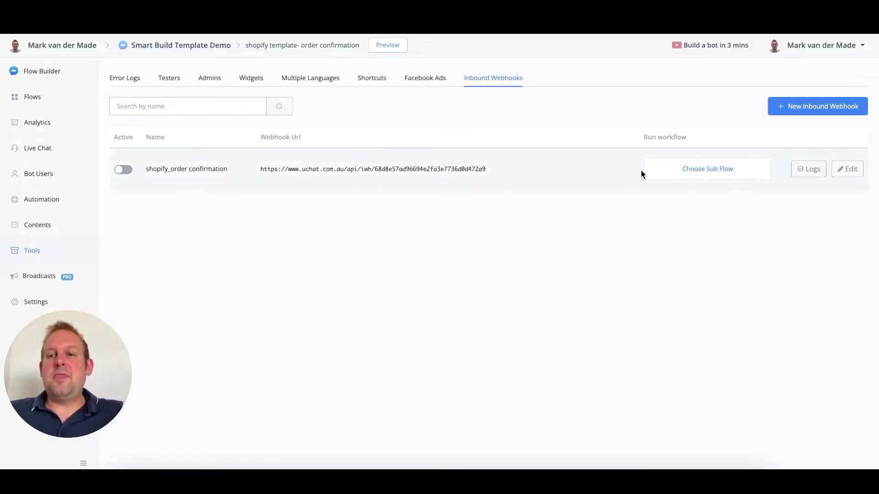
Step: Edit the shopify_order confirmation inbound webhook and copy its Webhook Url
click(853, 171)
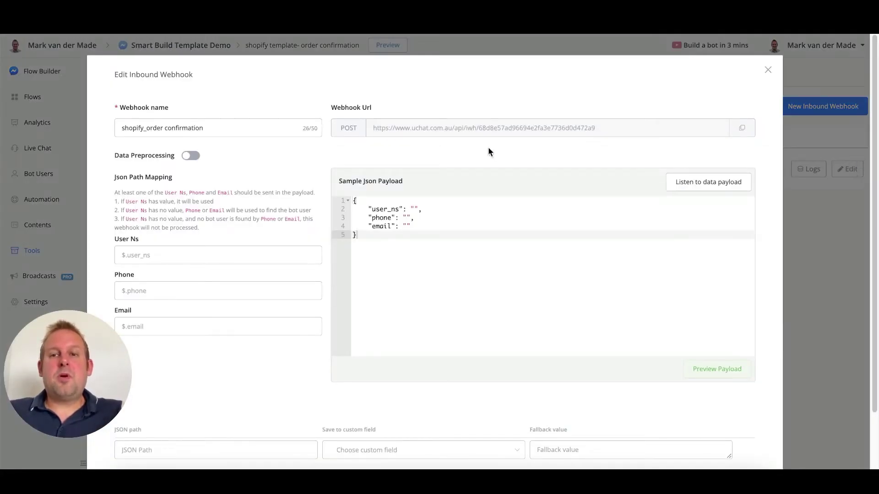
click(743, 128)
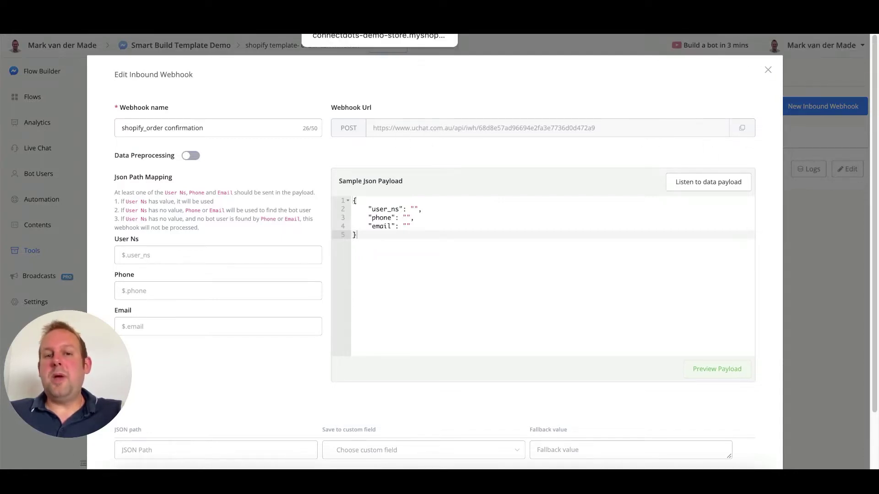
Step: Paste the uChat URL into the Shopify webhook, pick API version 2022-10 (Release candidate), and save
click(348, 25)
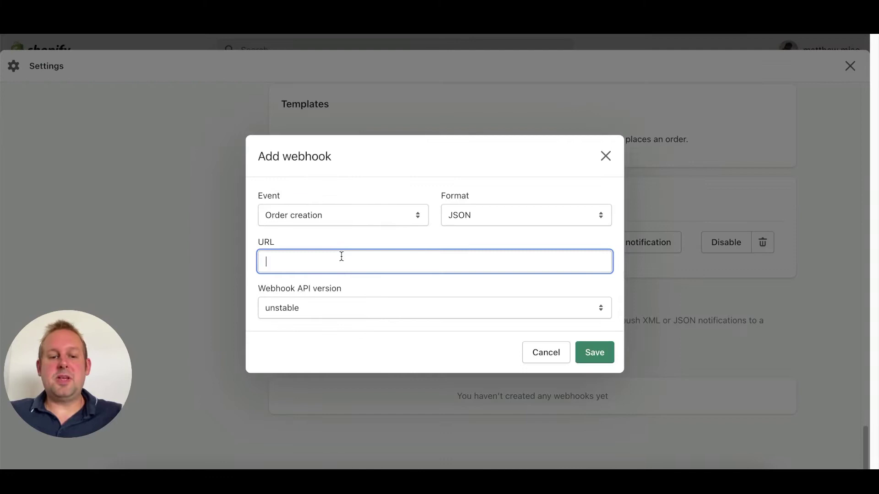
key(ctrl+v)
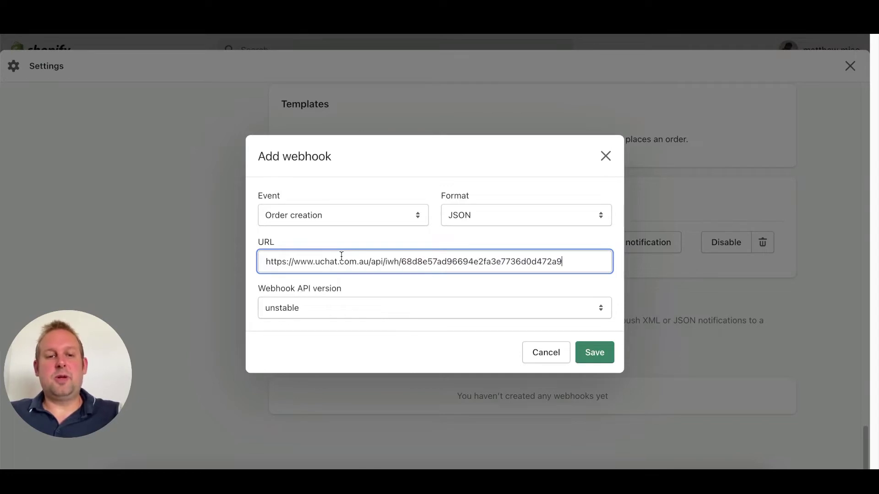
click(322, 310)
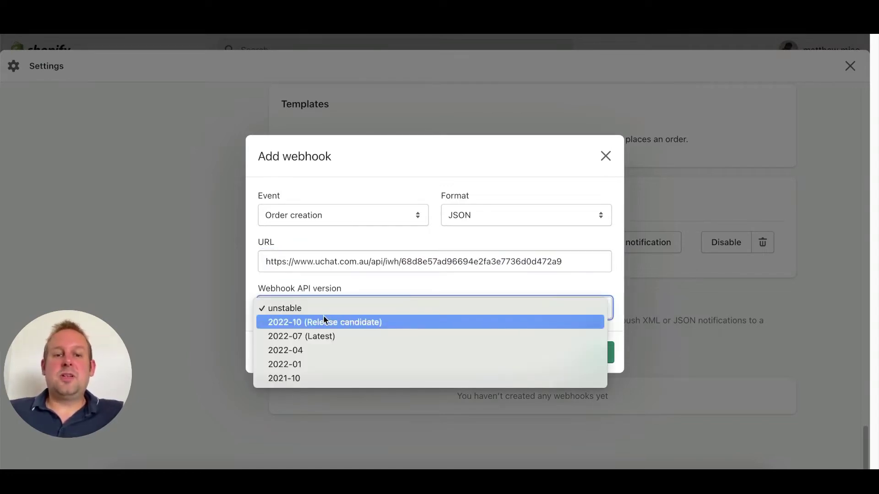
click(426, 322)
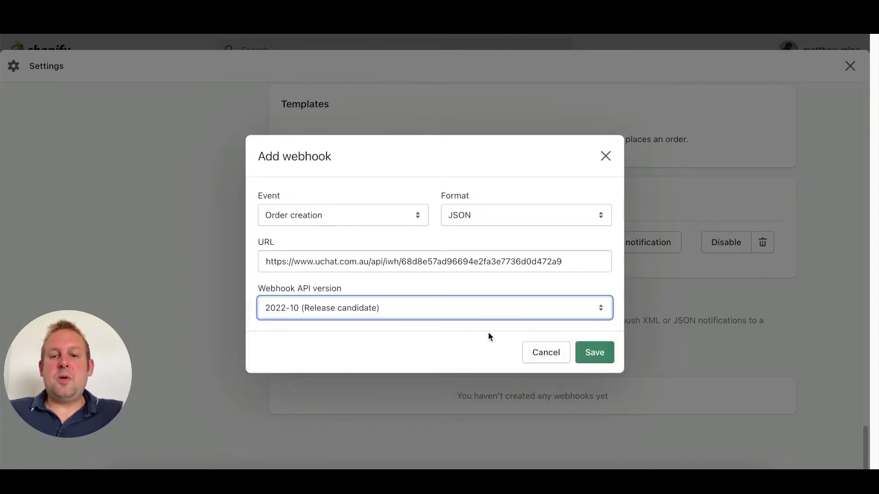
click(593, 362)
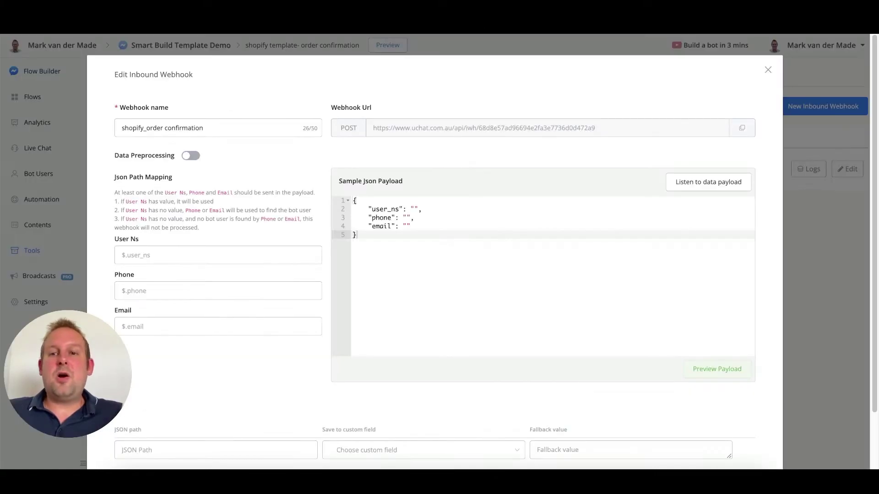
Step: Turn on Listen to data payload for the shopify_order confirmation webhook
click(707, 183)
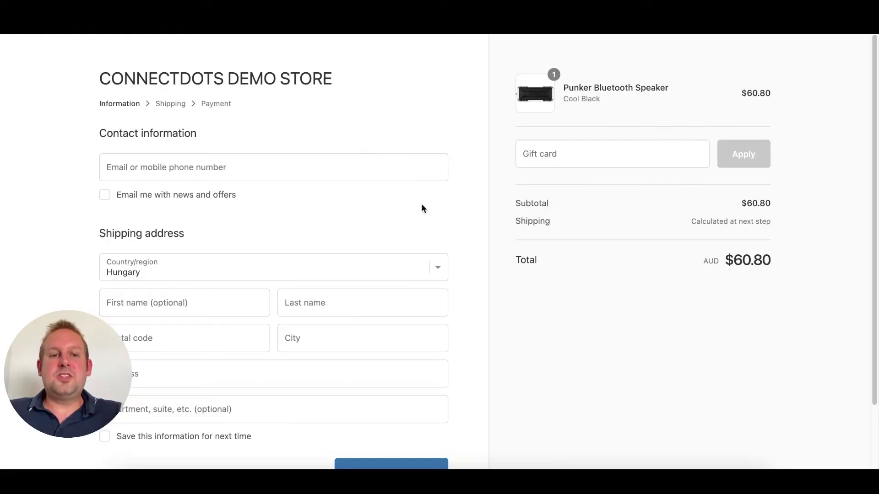
Step: Place a test checkout order for the Punker Bluetooth Speaker, totalling AUD $80.80
scroll(407, 279, down, 2)
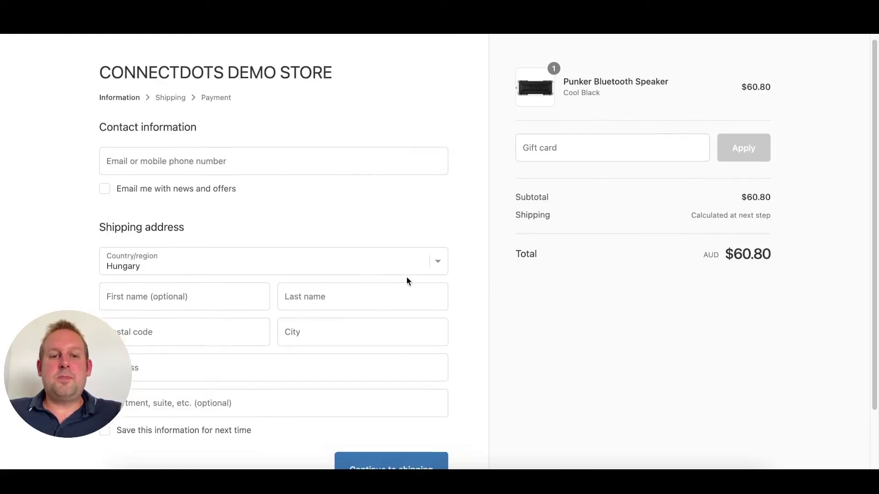
scroll(407, 276, down, 1)
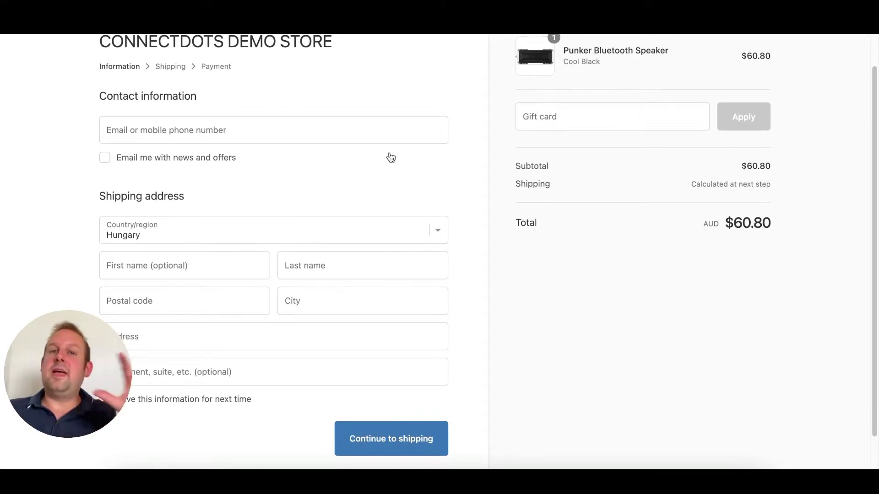
click(326, 131)
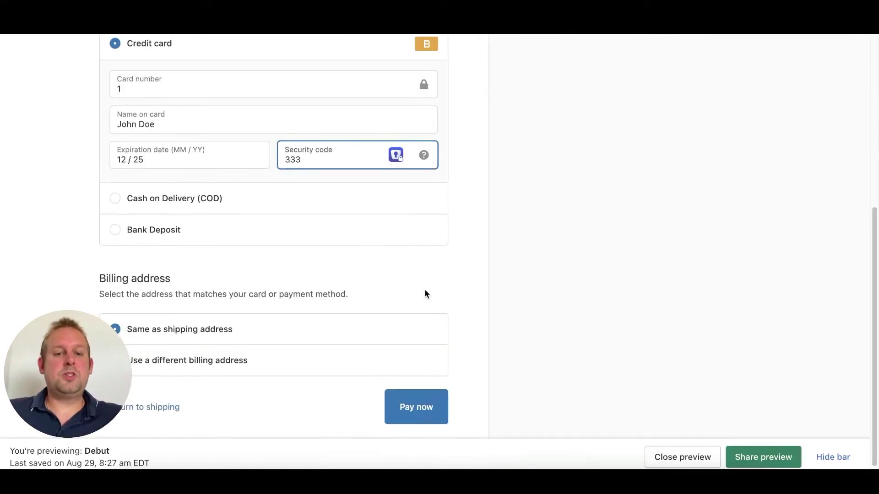
scroll(425, 293, down, 1)
click(433, 395)
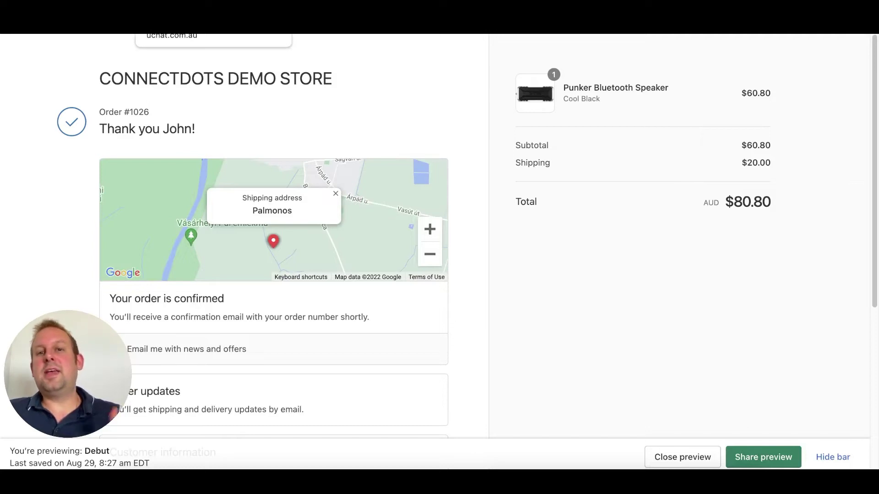
Step: Load the captured Shopify test-order payload (AUD, total price 80.80) into the uChat webhook
click(183, 20)
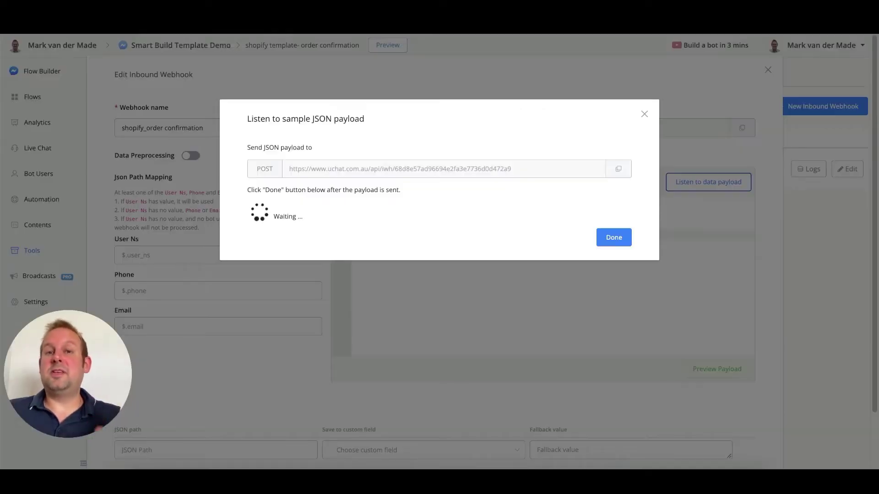
click(621, 239)
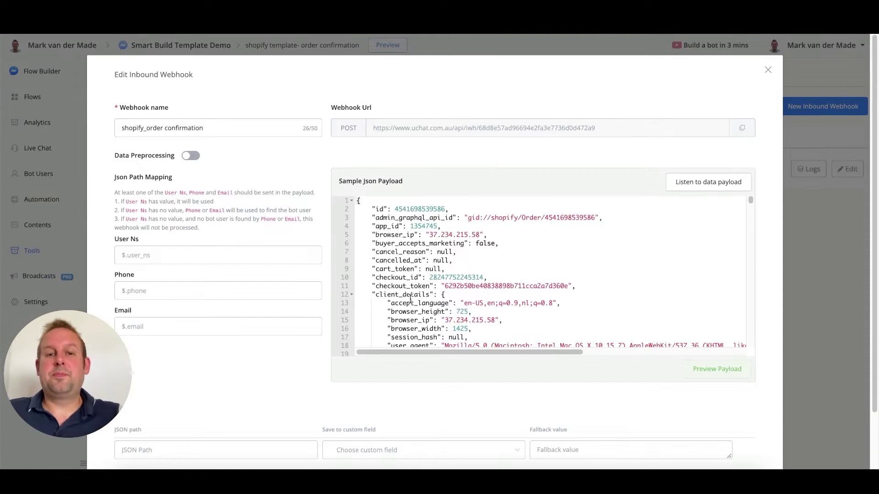
scroll(411, 298, down, 3)
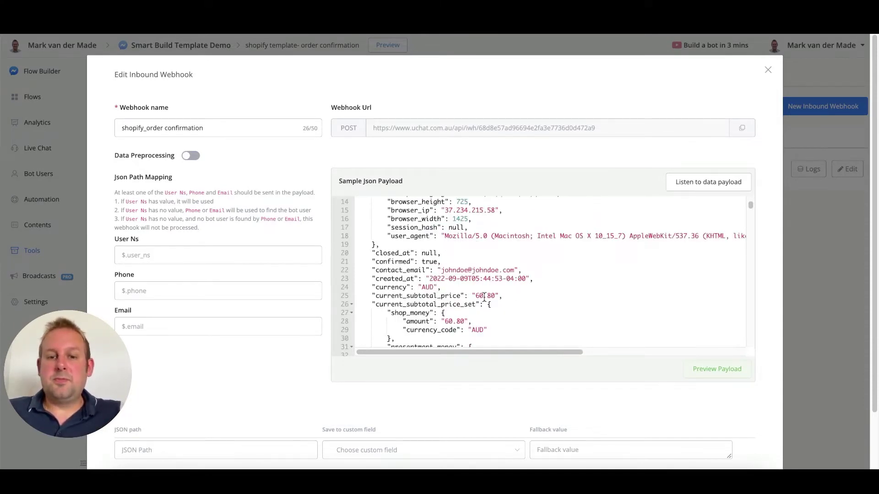
scroll(484, 298, down, 2)
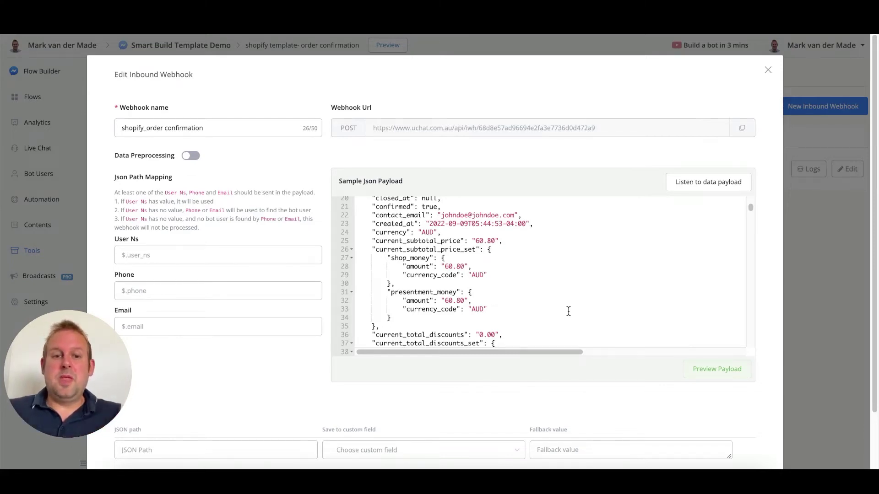
scroll(716, 332, down, 3)
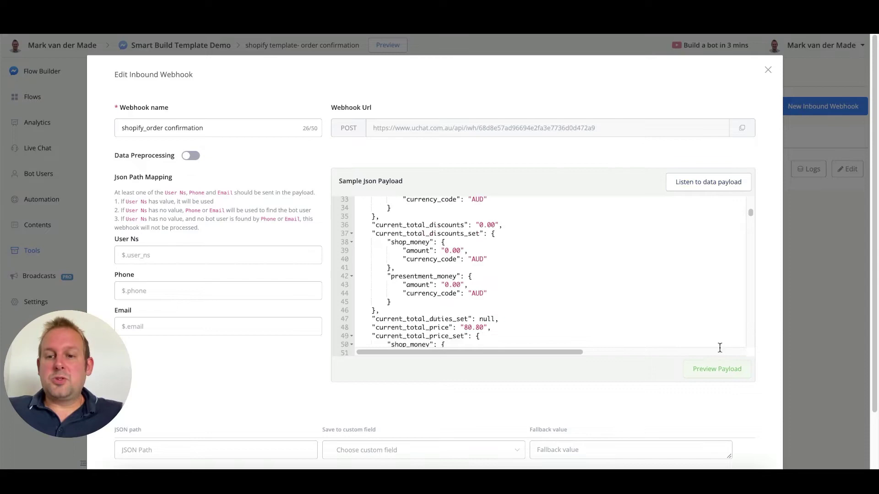
Step: Show the payload as sample data, pick the note entry, and select the resulting $.note path
click(727, 373)
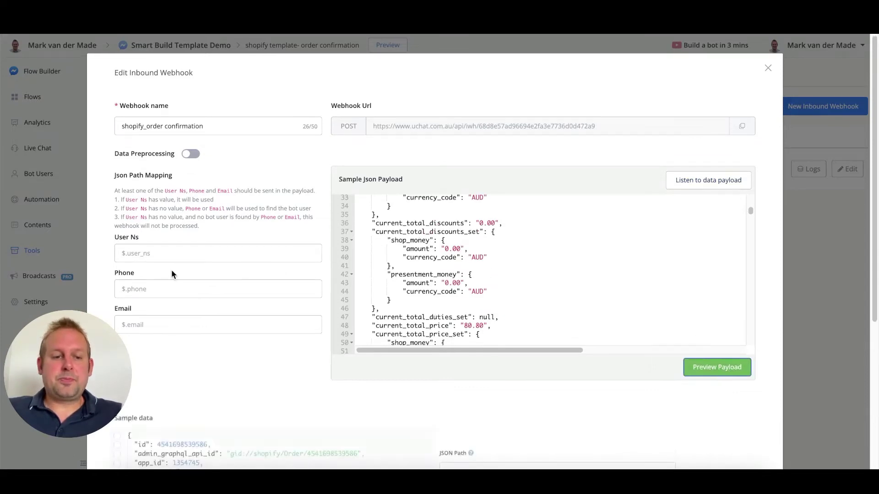
scroll(171, 270, down, 4)
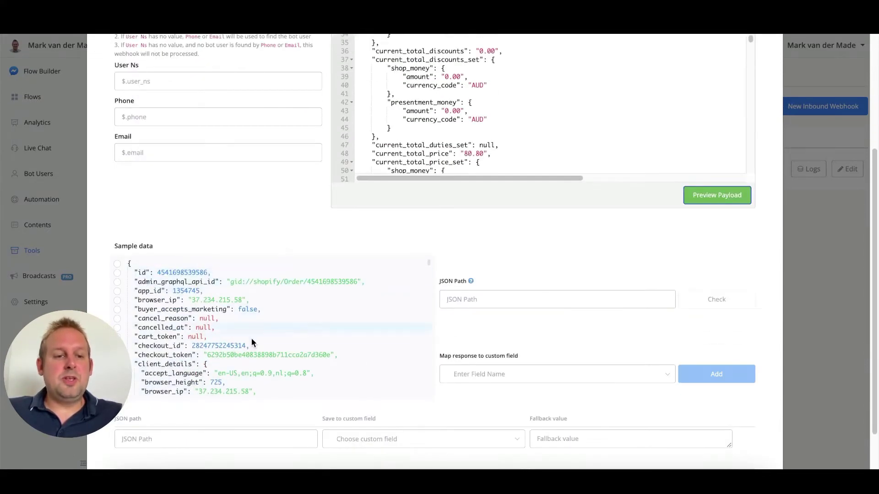
click(136, 302)
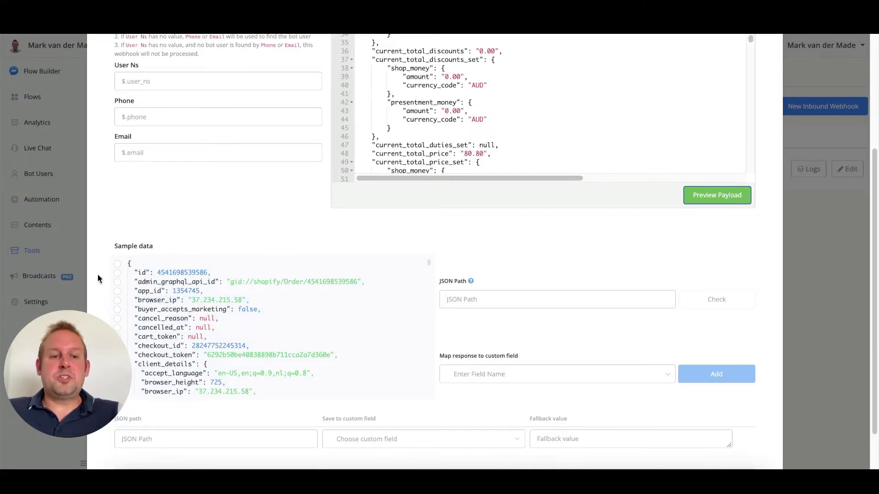
key(ctrl+a)
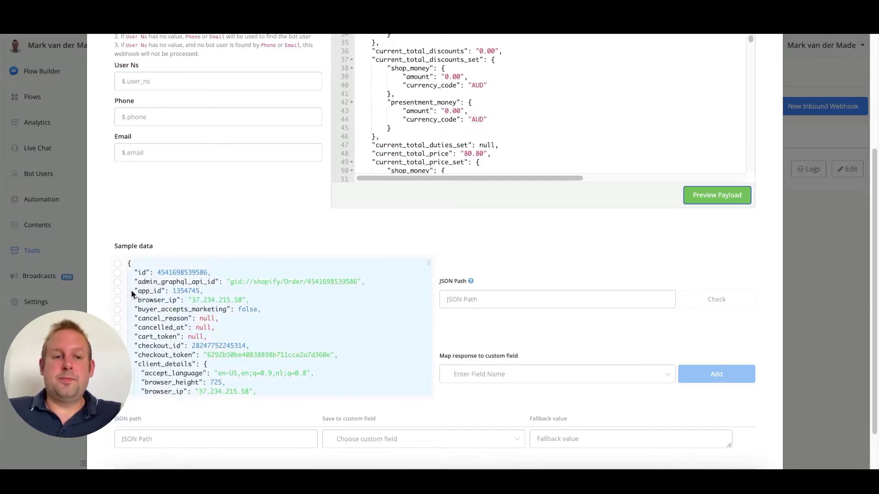
scroll(225, 319, down, 10)
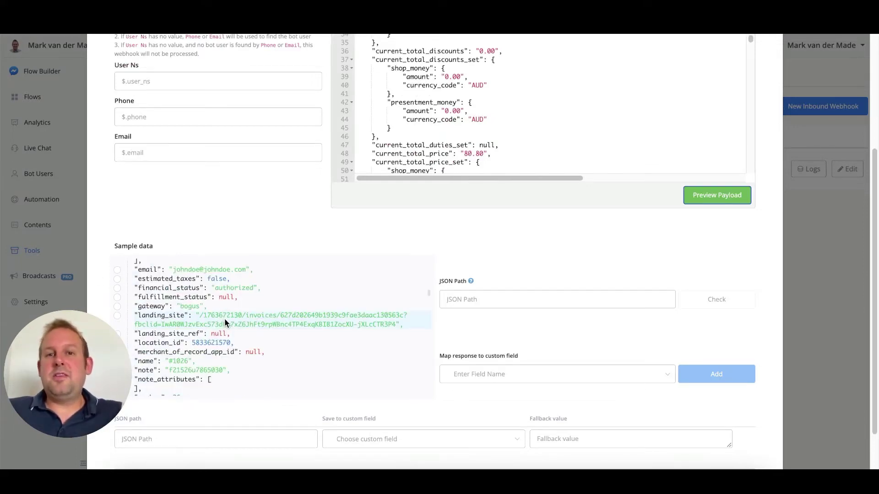
click(173, 370)
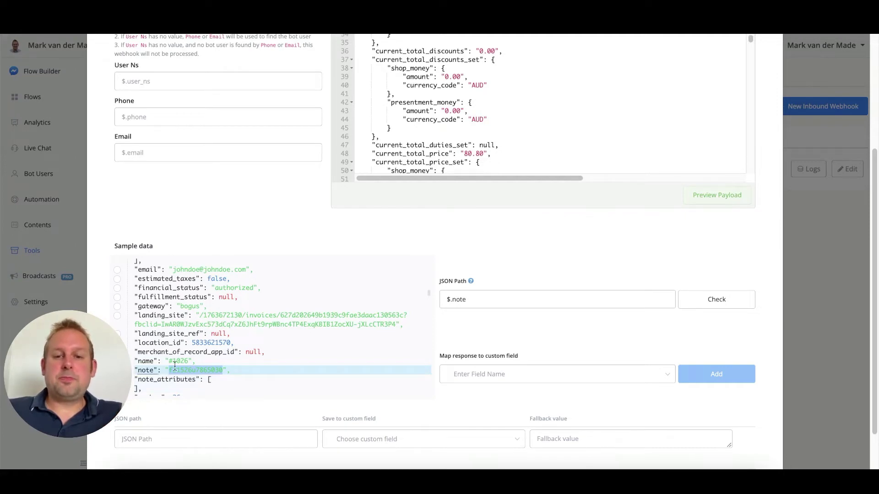
double_click(482, 299)
triple_click(482, 299)
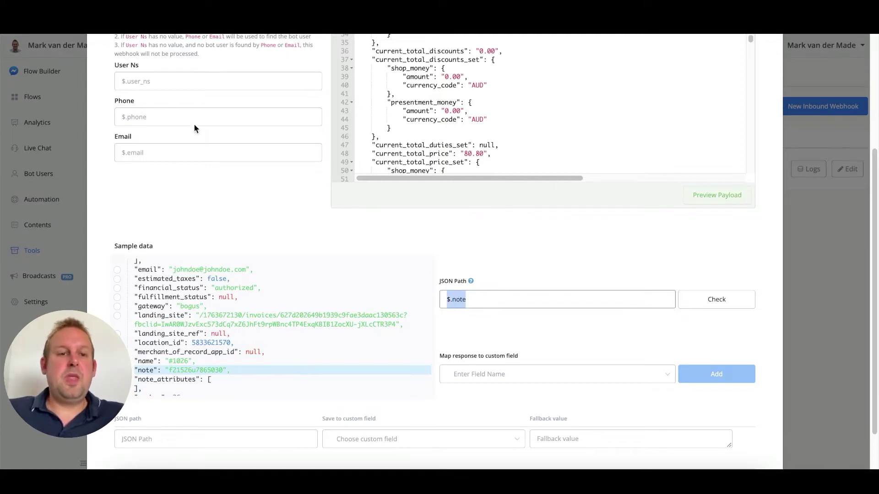
scroll(196, 134, up, 2)
Step: Paste $.note into the webhook's User Ns field
click(162, 166)
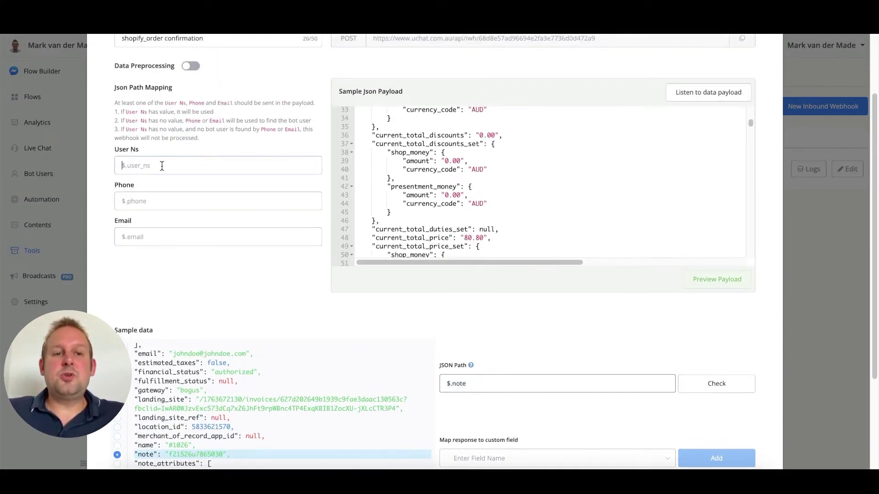
click(170, 164)
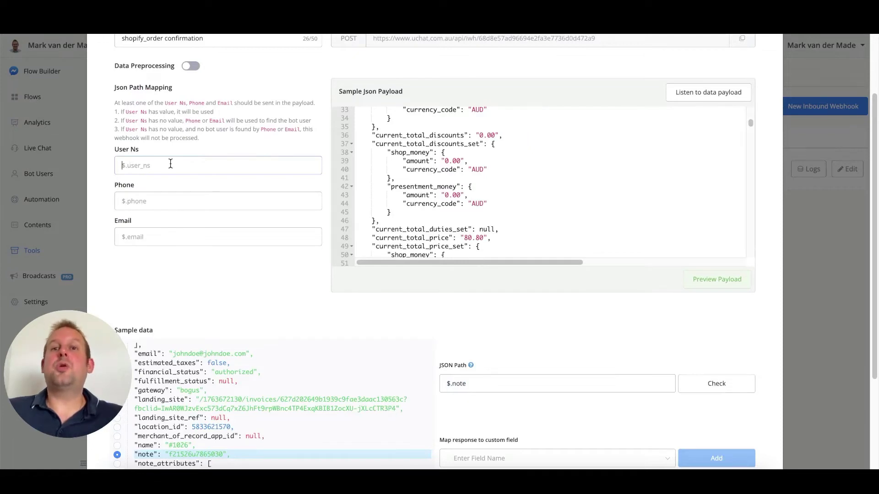
key(ctrl+v)
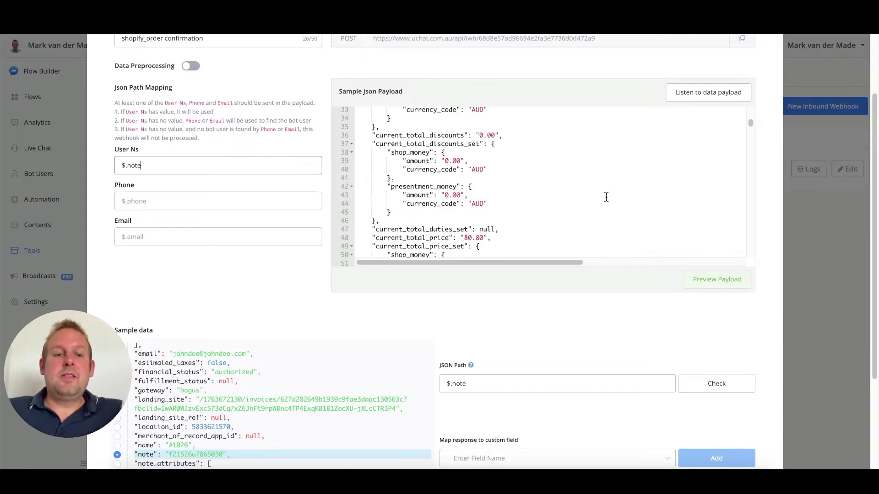
scroll(606, 196, down, 3)
scroll(600, 328, up, 2)
scroll(600, 326, down, 3)
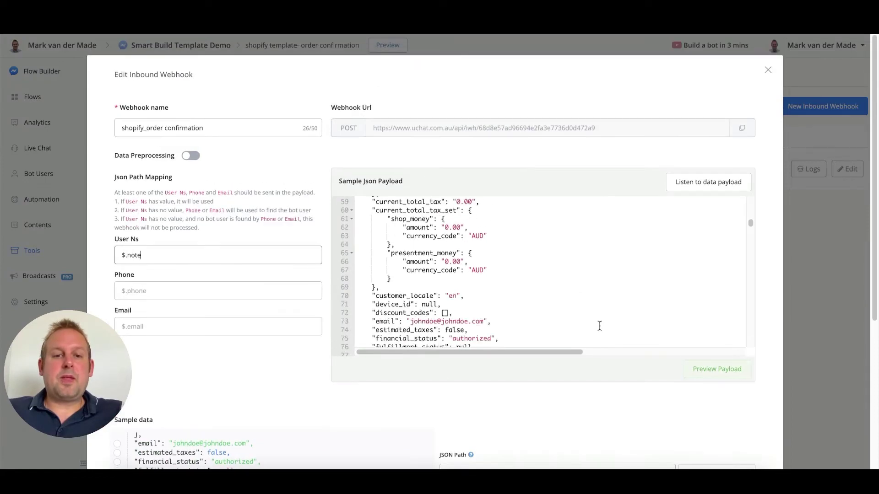
scroll(590, 366, down, 4)
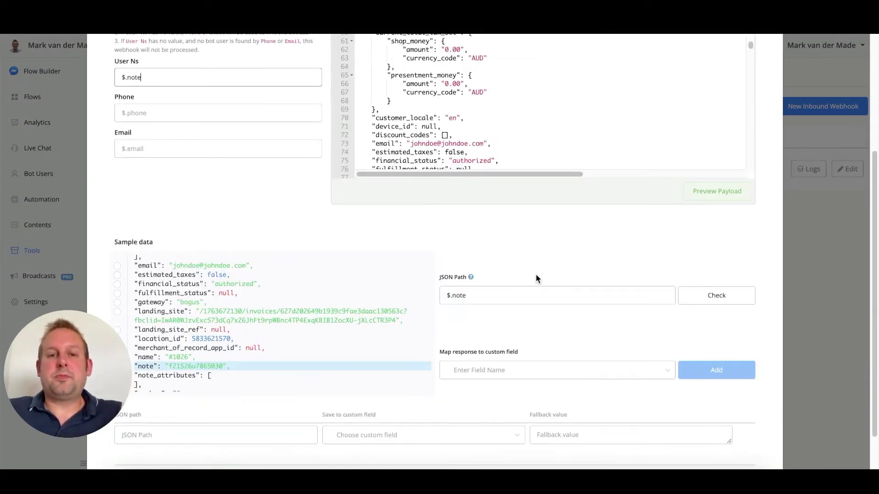
scroll(425, 111, up, 10)
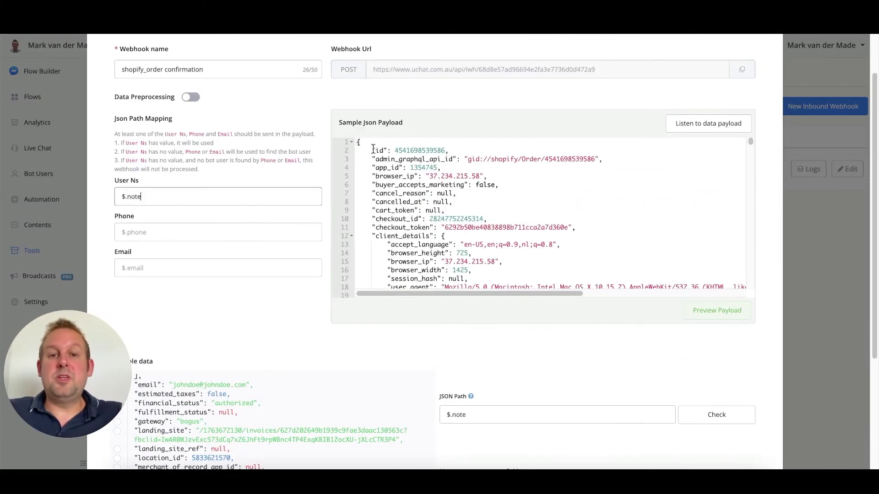
Step: Add a mapping that saves the order's $.id into the order_ID custom field
scroll(204, 299, down, 1)
scroll(205, 392, up, 10)
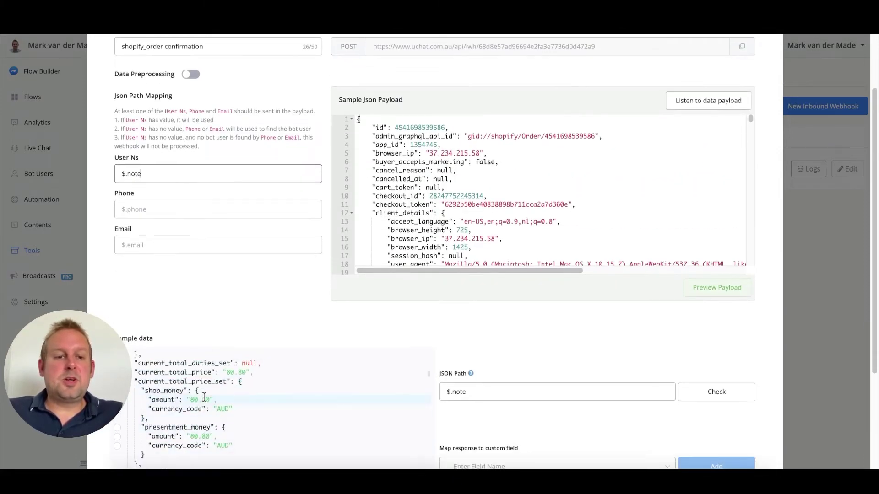
scroll(219, 380, down, 5)
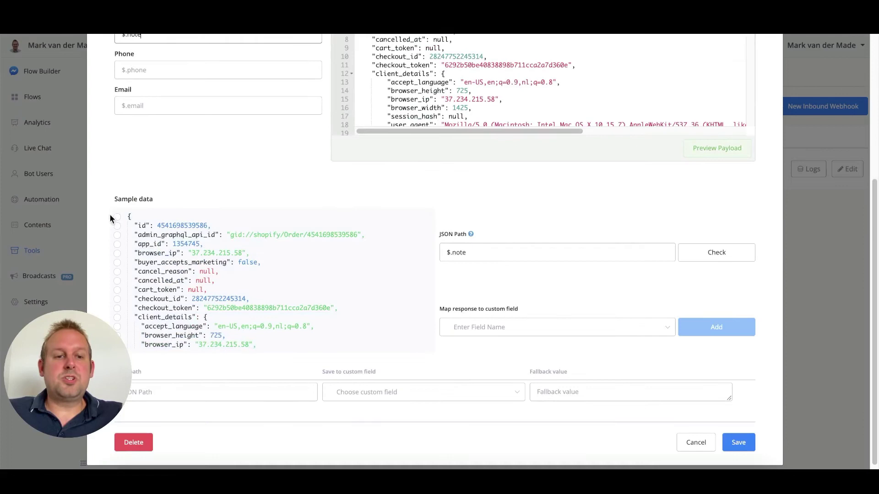
click(117, 226)
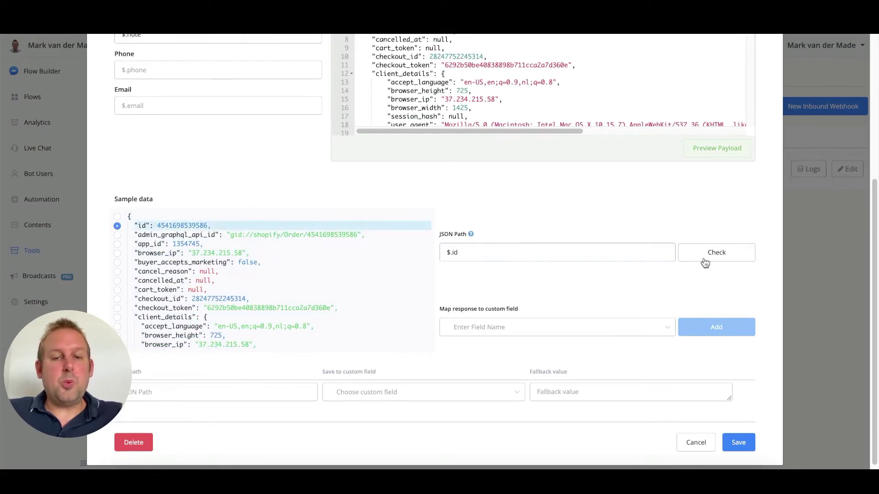
click(519, 328)
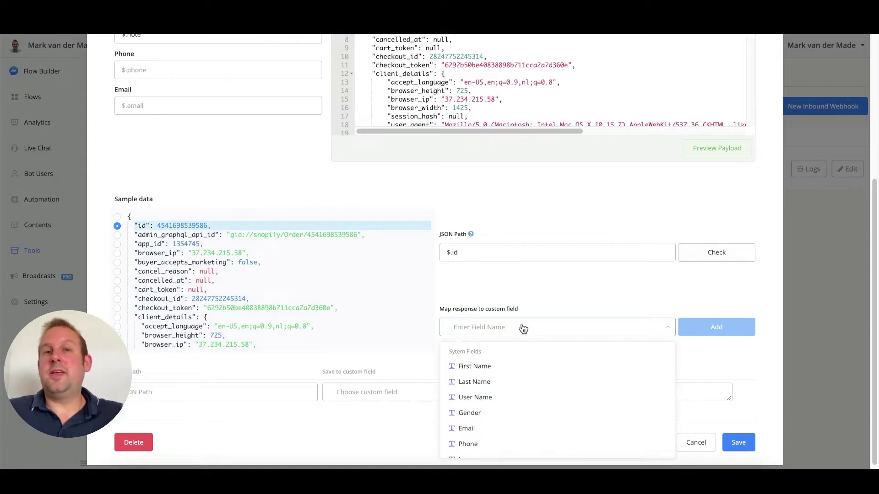
text(order)
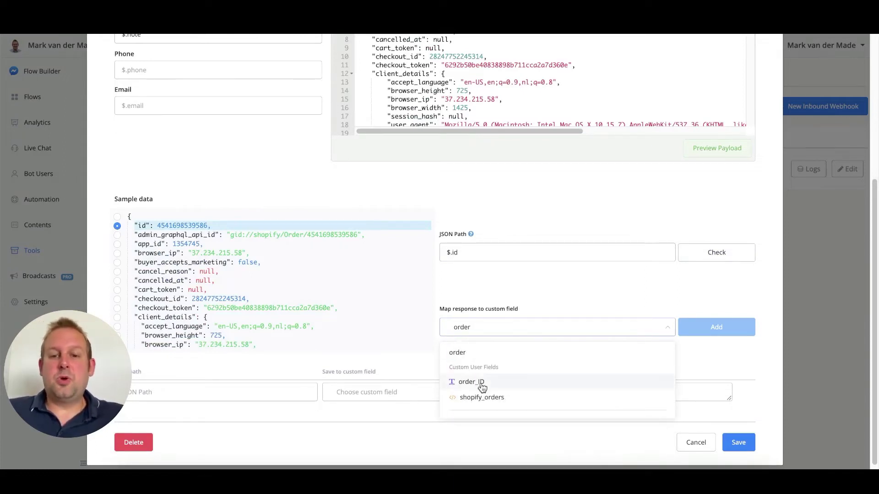
click(483, 382)
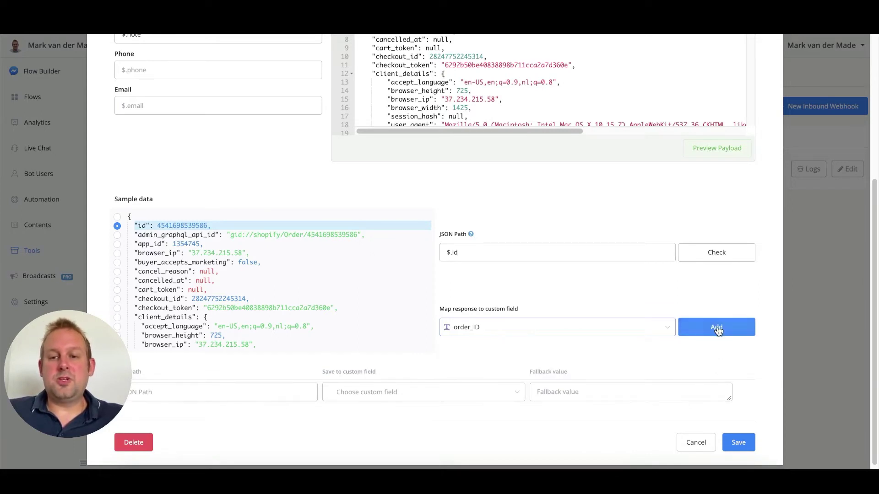
click(716, 327)
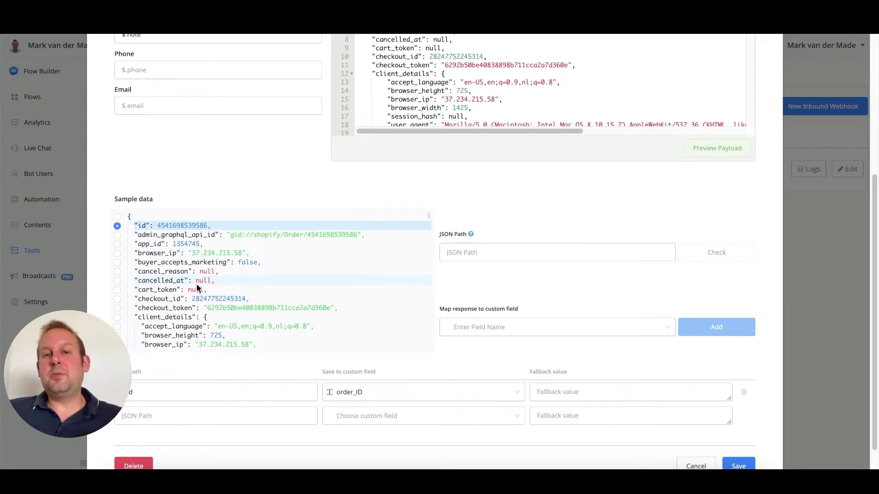
Step: Select the order's name in the sample data as the JSON path $.name
scroll(196, 284, down, 3)
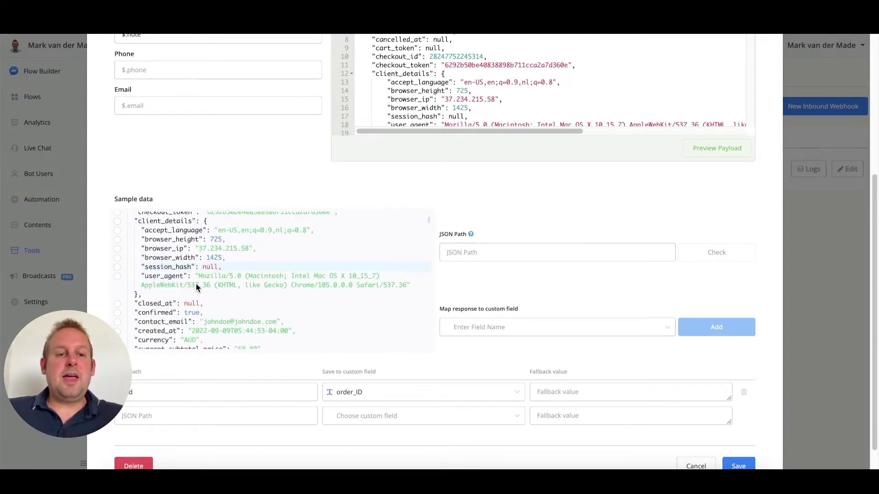
scroll(196, 284, down, 9)
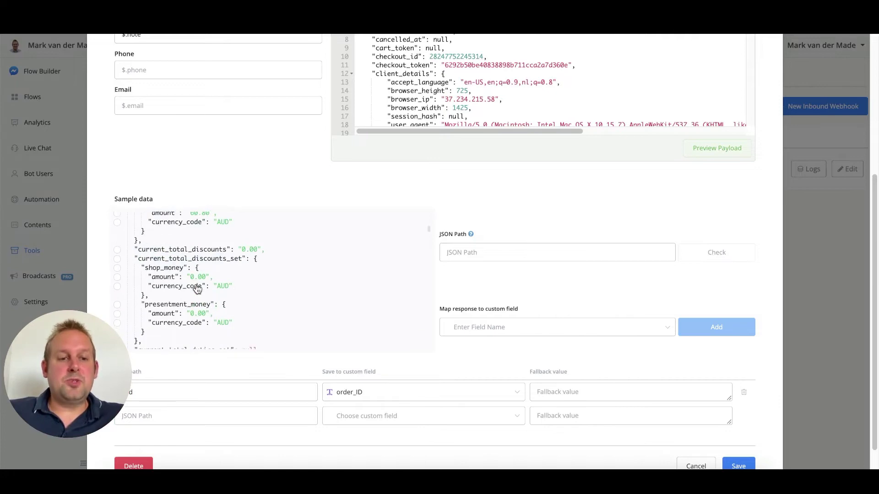
scroll(197, 286, down, 6)
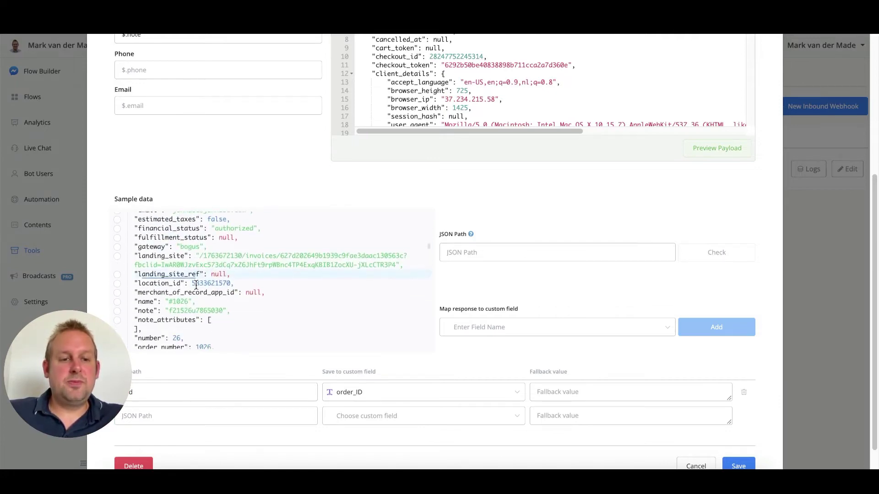
click(117, 302)
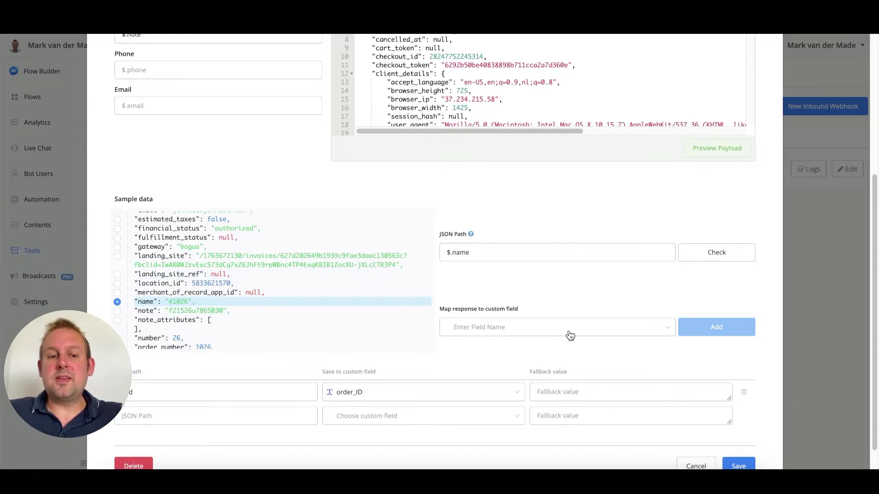
click(493, 335)
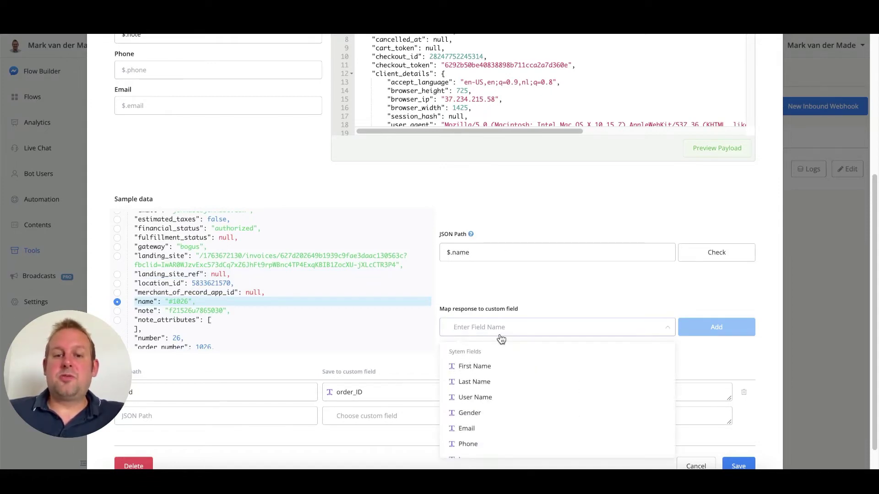
click(348, 370)
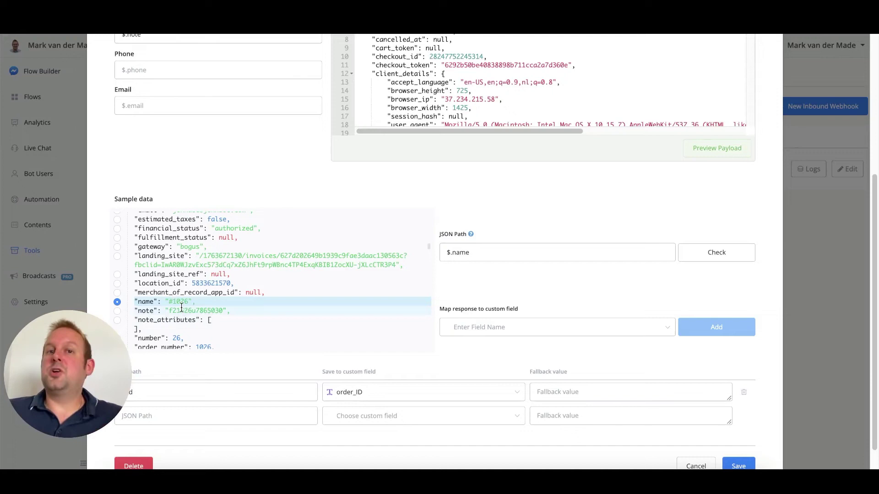
Step: Create a Text custom field order_id_customer and add the $.name mapping to it
click(530, 334)
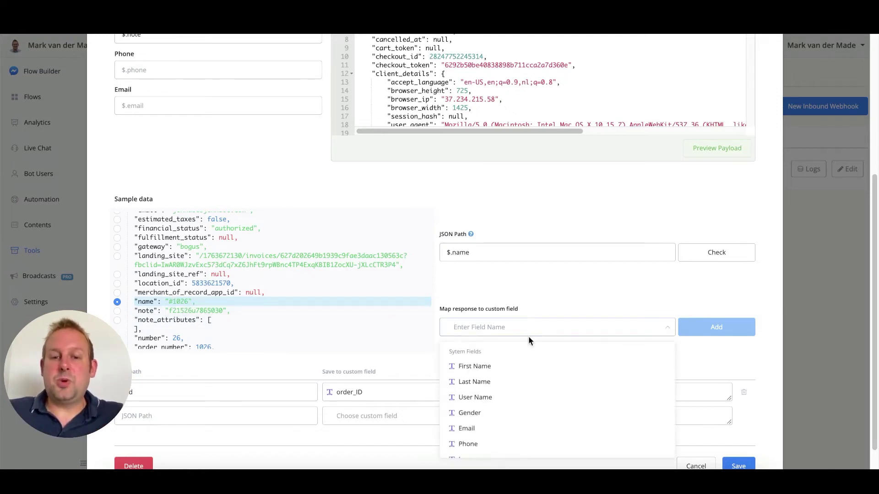
text(order_id_customer)
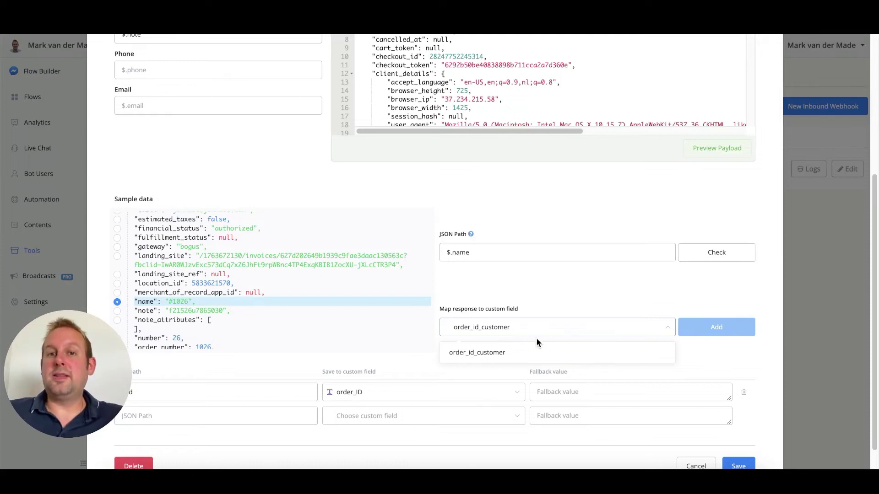
click(530, 351)
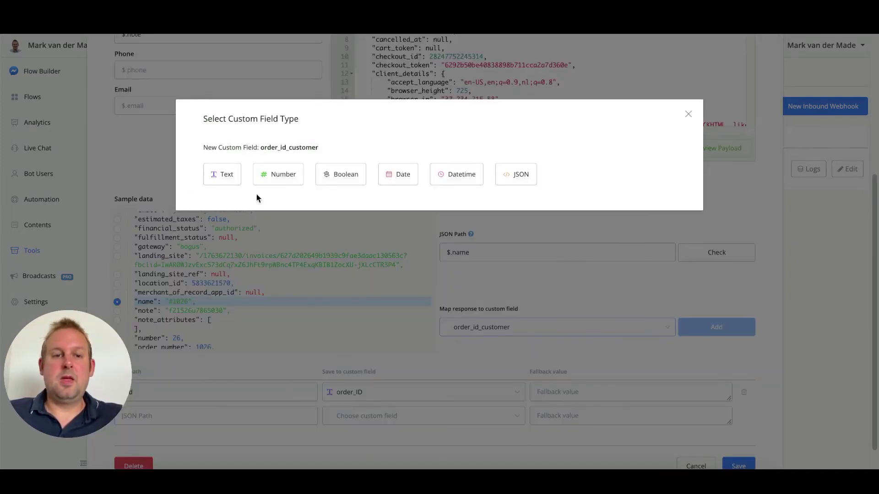
click(228, 174)
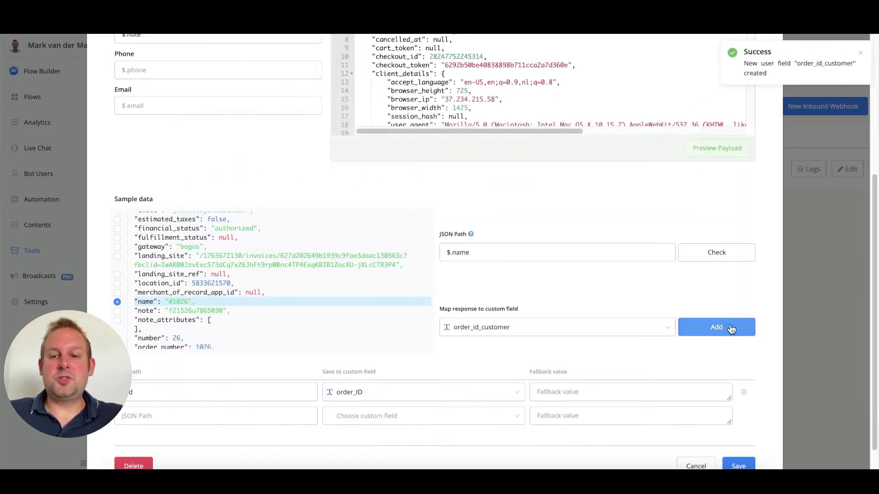
click(708, 331)
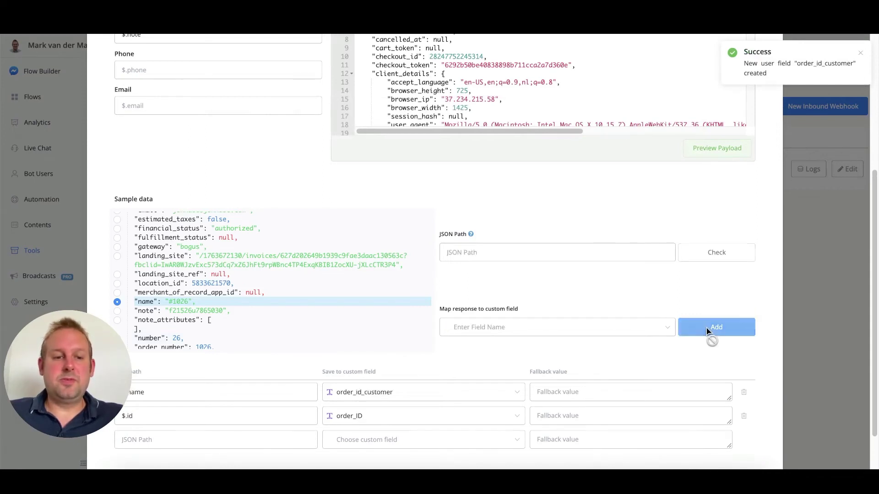
scroll(109, 289, up, 10)
click(117, 305)
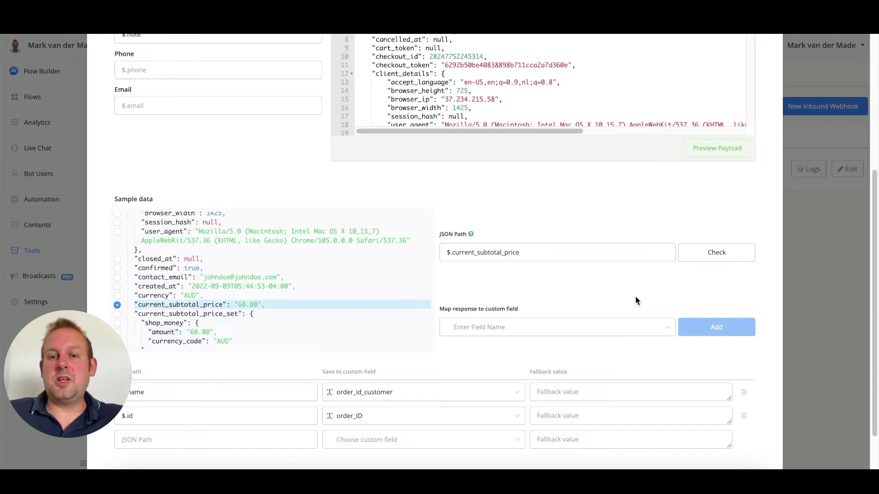
Step: Search the custom fields for 'shopify_' to map the subtotal into shopify_order_total
click(586, 333)
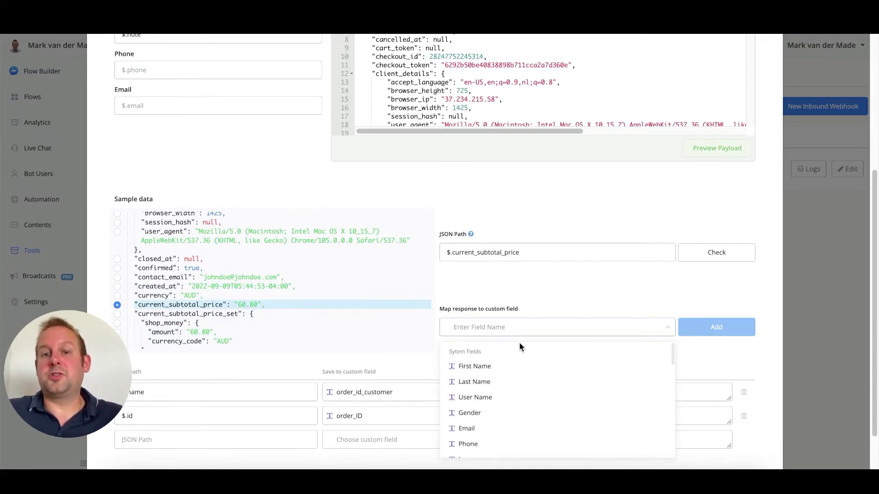
text(shopify_)
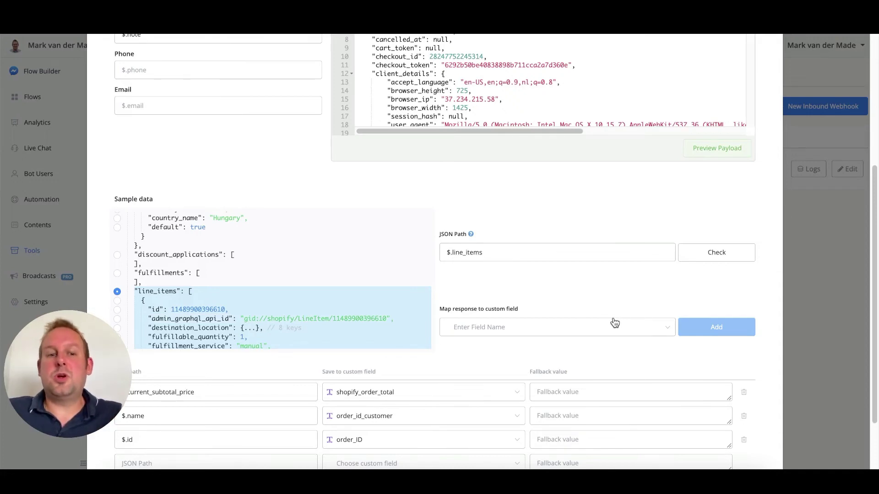
Step: Select the customer's id in the sample data and search 'shopify' to find shopify_customer_id
scroll(613, 324, down, 1)
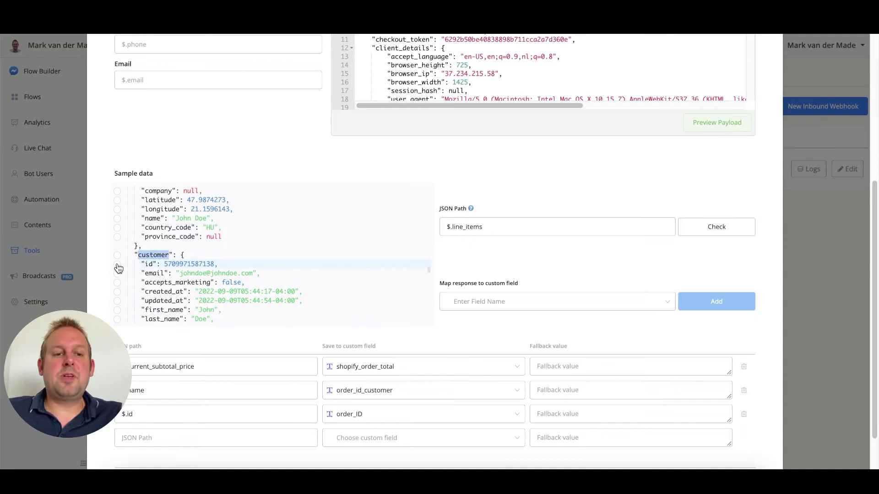
click(119, 266)
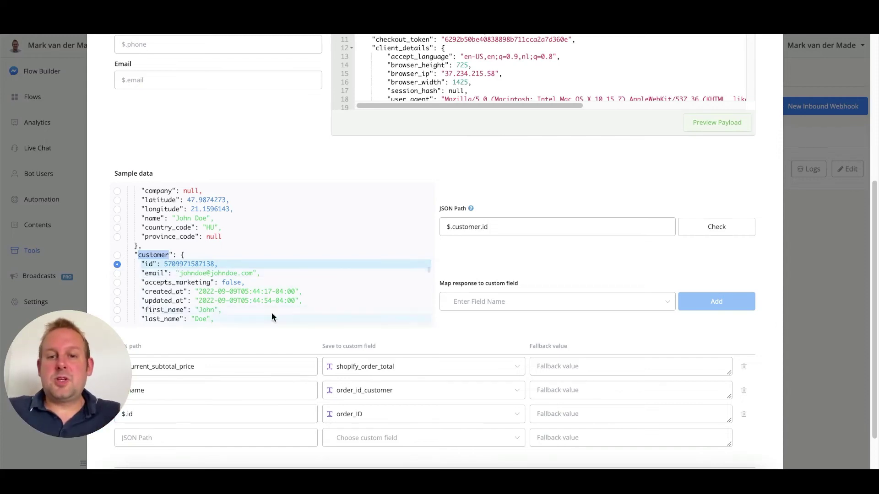
click(516, 307)
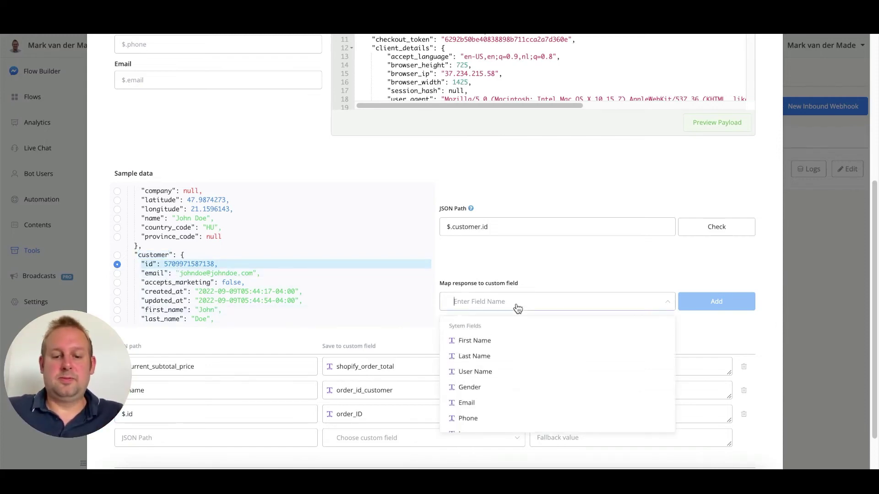
text(shopify)
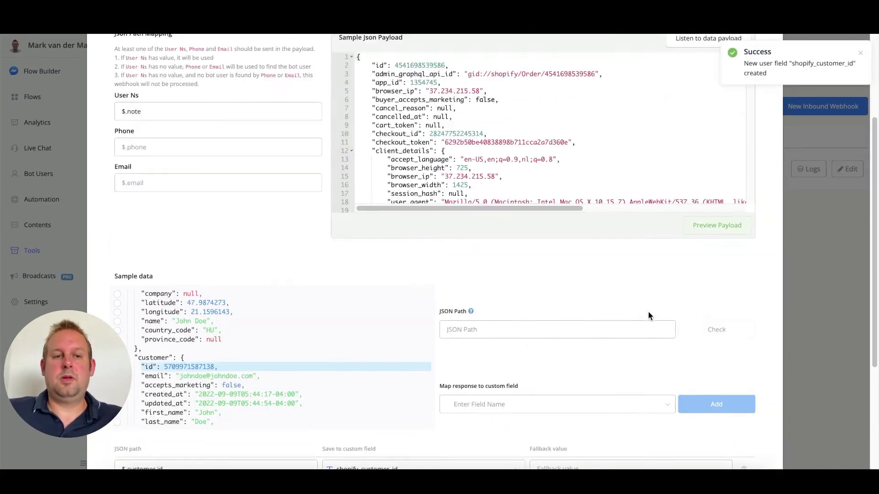
scroll(648, 311, down, 5)
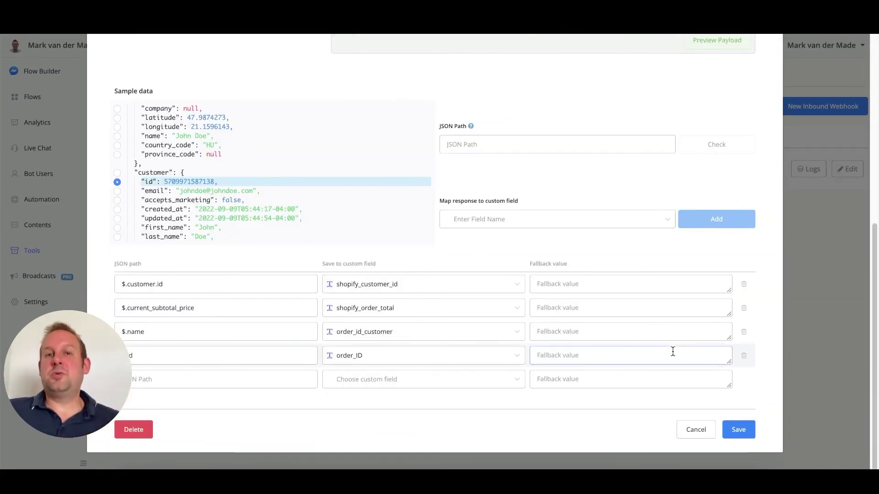
Step: Save the webhook, set it to run 'shopify template- order confirmation', and switch it Active
click(746, 433)
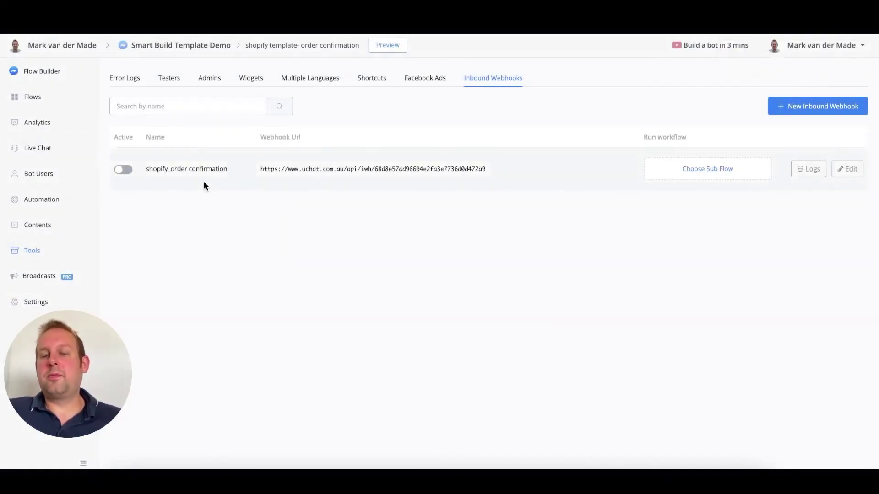
click(708, 169)
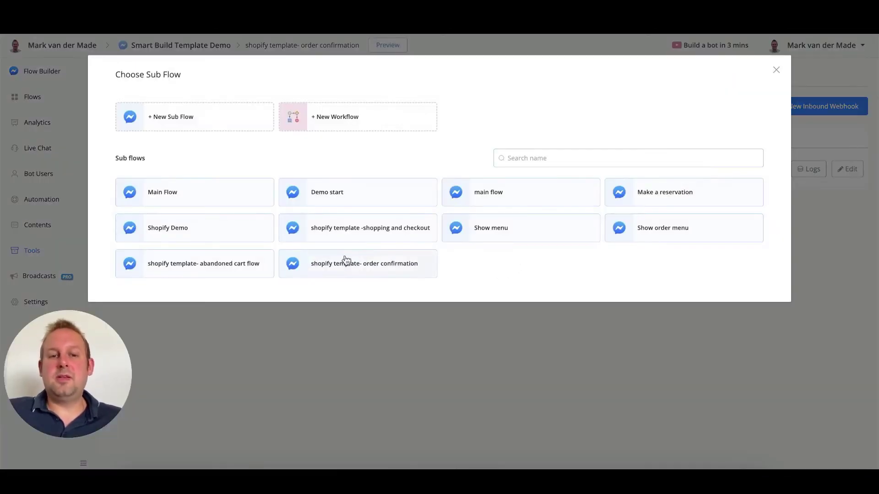
click(386, 264)
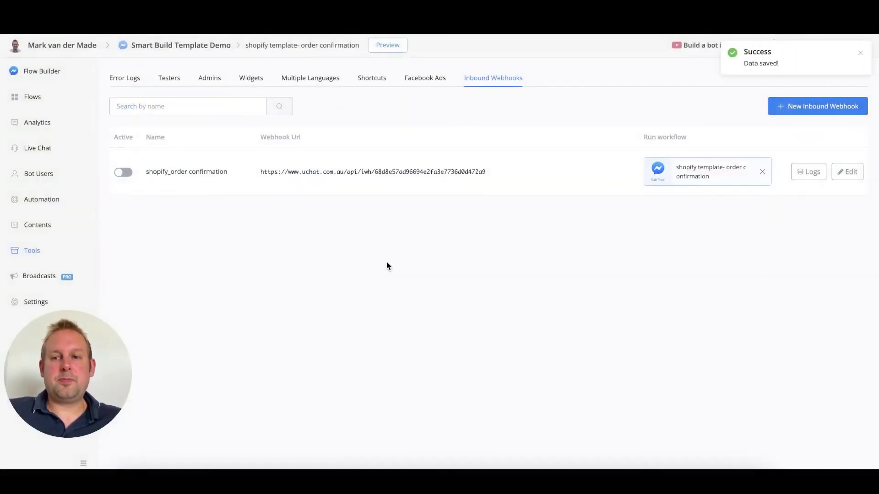
click(122, 172)
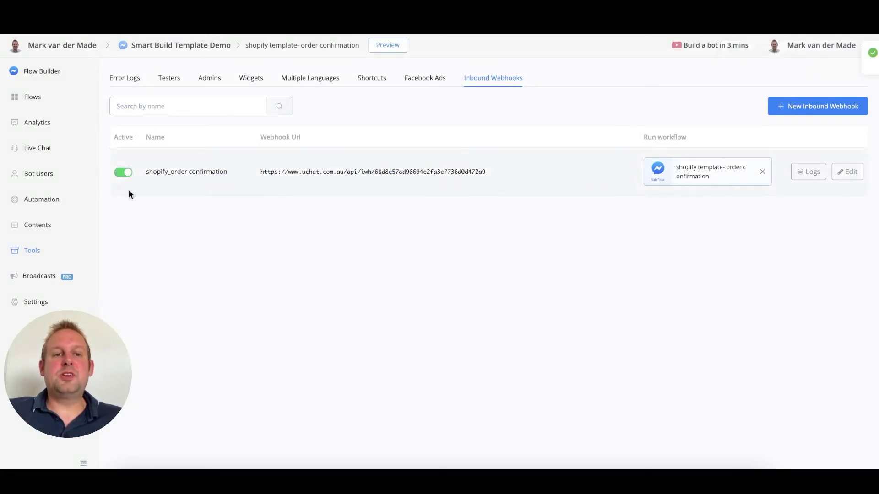
Step: Connect Start to a message showing ${{shopify_order_total}} and asking the customer to press the button below
click(32, 98)
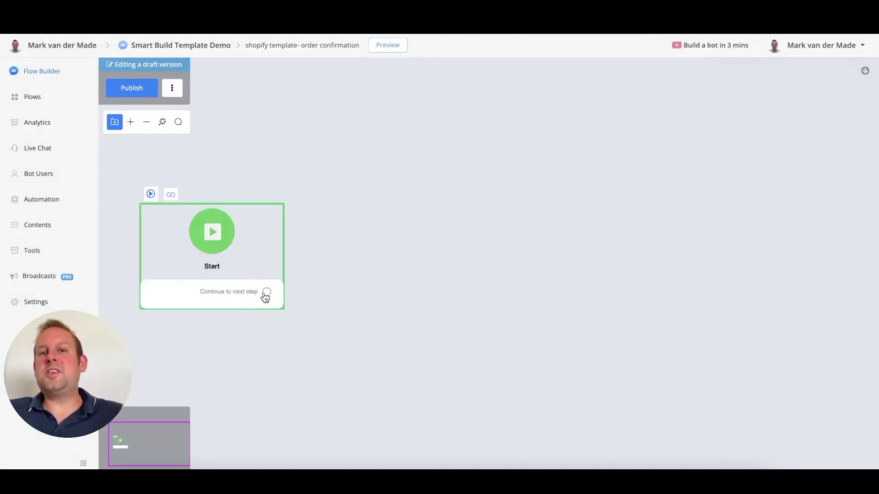
drag(265, 297, 375, 288)
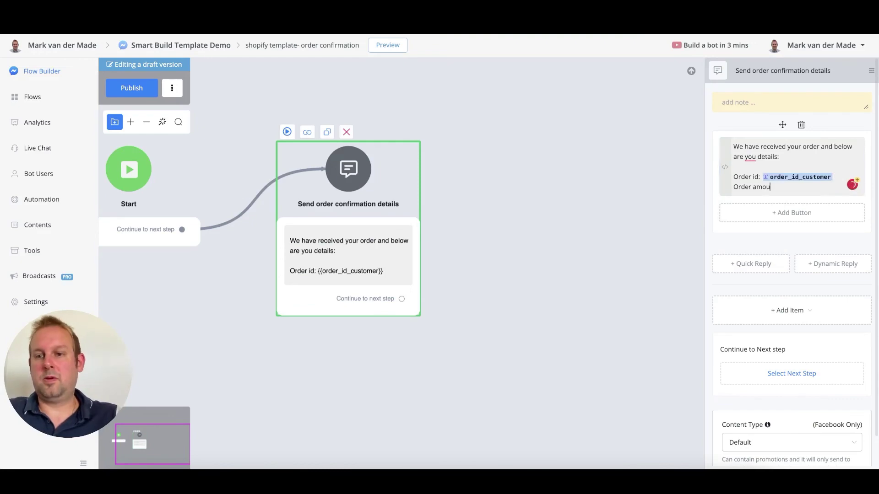
text(nt: ${{shopify_order_total}})
key(Return)
key(Return)
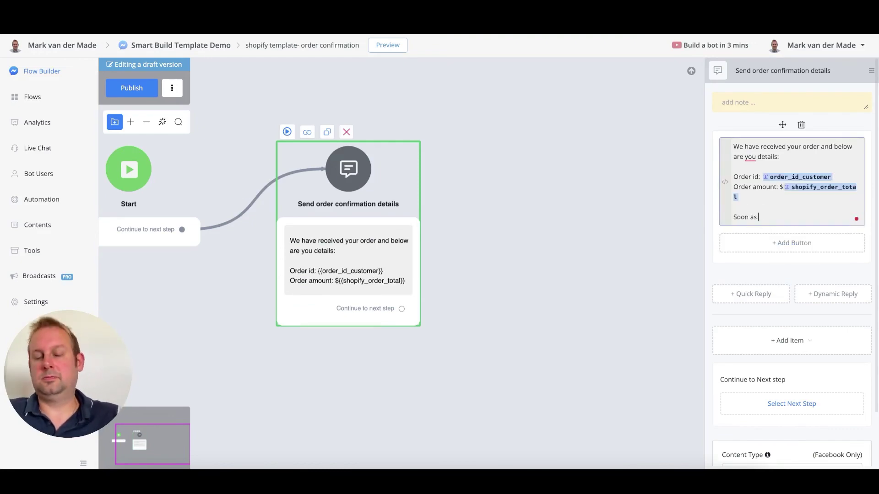
text(Soon as we prepared your order we will send you the shipping details.)
key(Return)
key(Return)
text(In order to make sure you can receive them please press the below button 👇)
Step: Add another item to the confirmation message and bring Start back into view
click(787, 381)
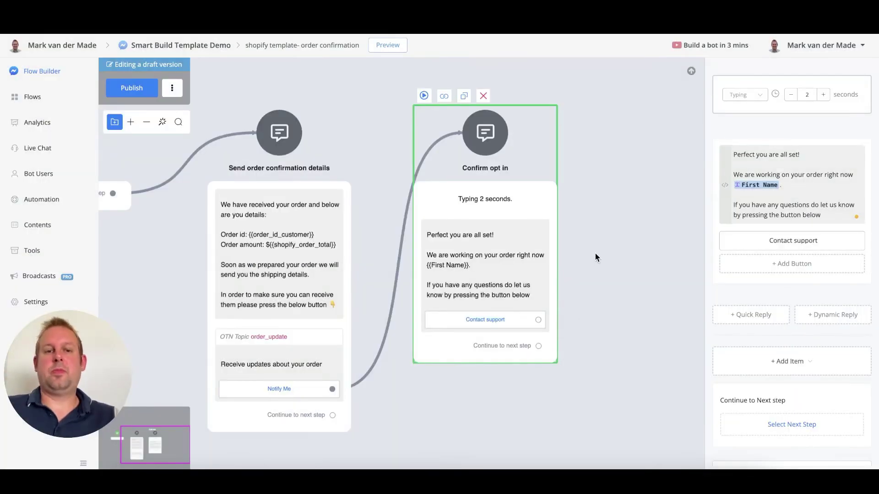
click(594, 257)
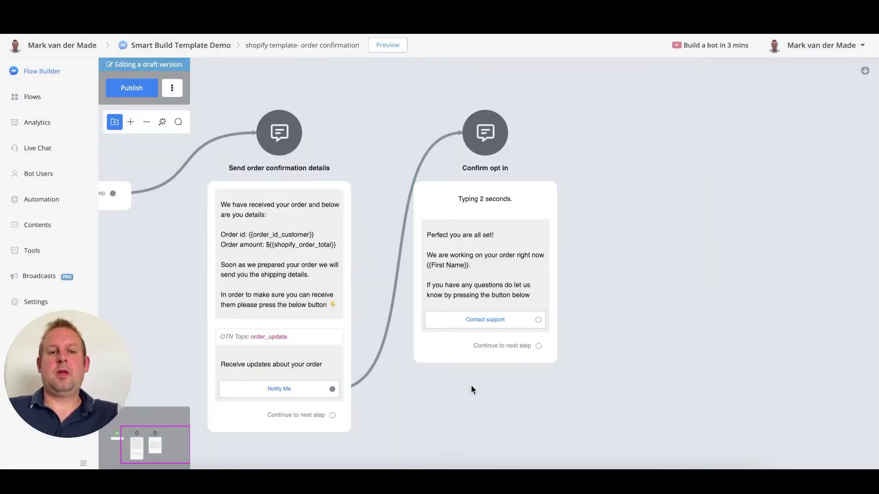
drag(471, 388, 650, 345)
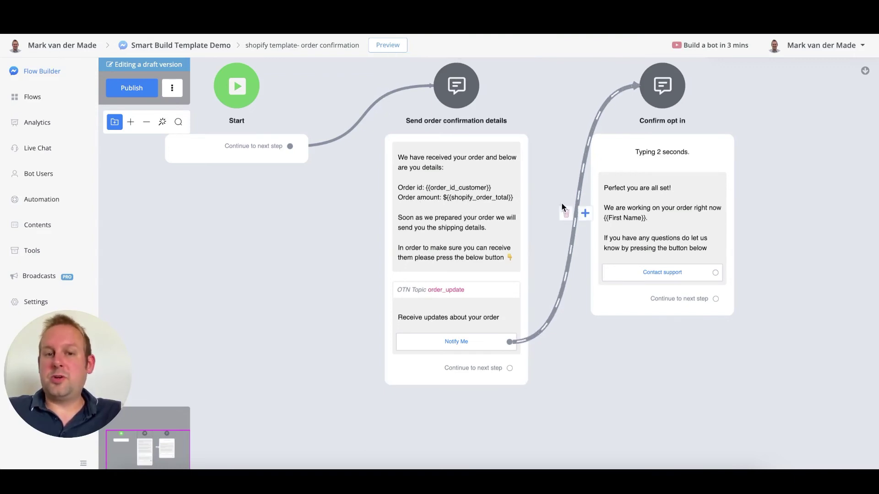
Step: Open the Send order confirmation details message, then pan to Confirm opt in's Contact support button
click(465, 199)
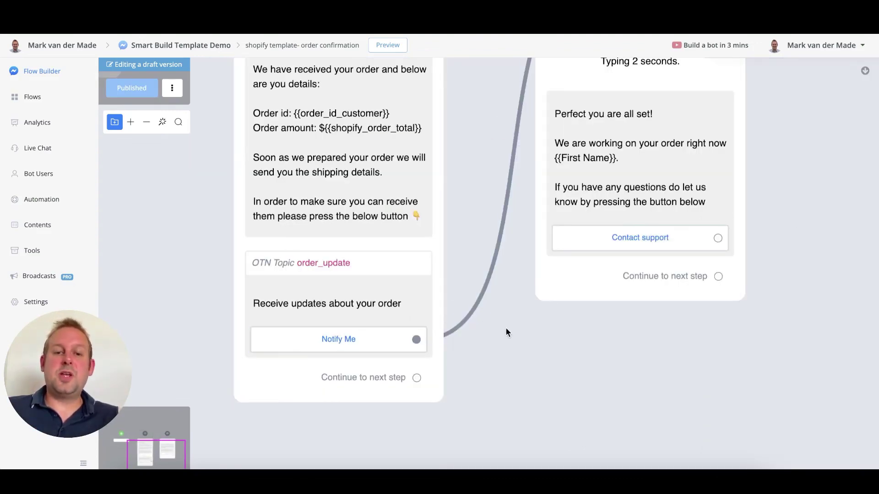
drag(506, 328, 293, 395)
drag(592, 167, 564, 178)
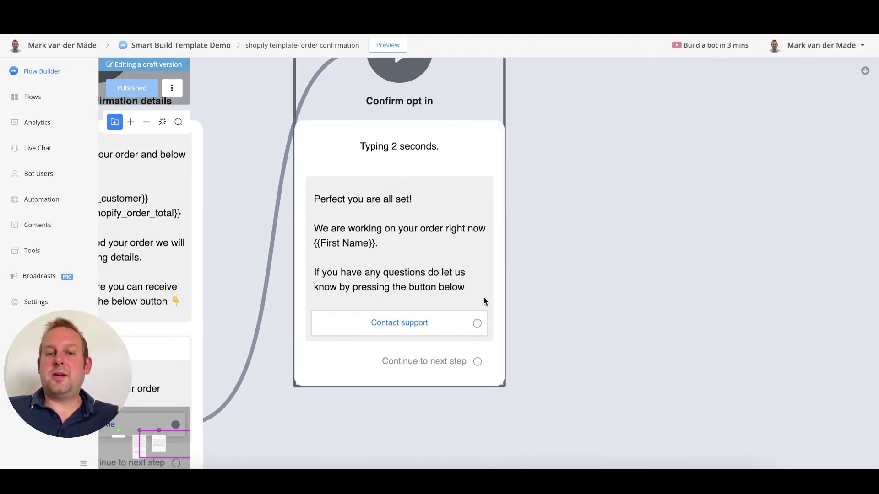
drag(483, 296, 618, 189)
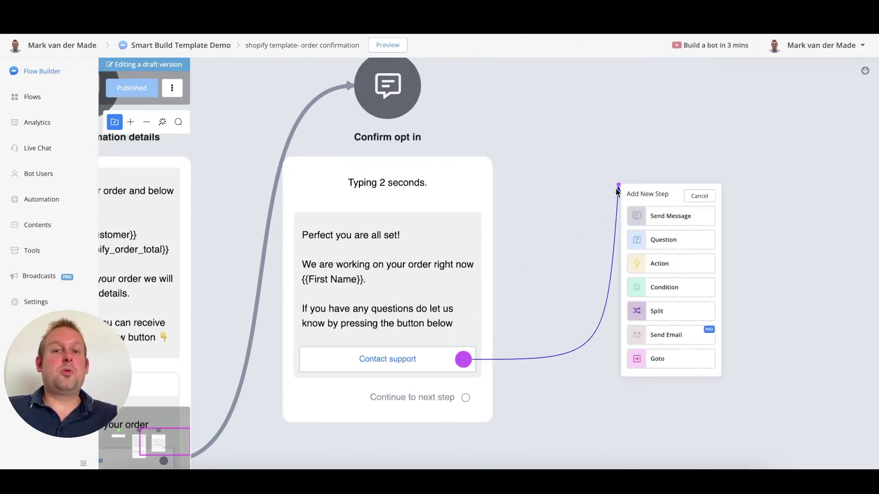
Step: Add a message after Contact support reading 'REAPACE this block with your preferred contact support setup'
click(655, 215)
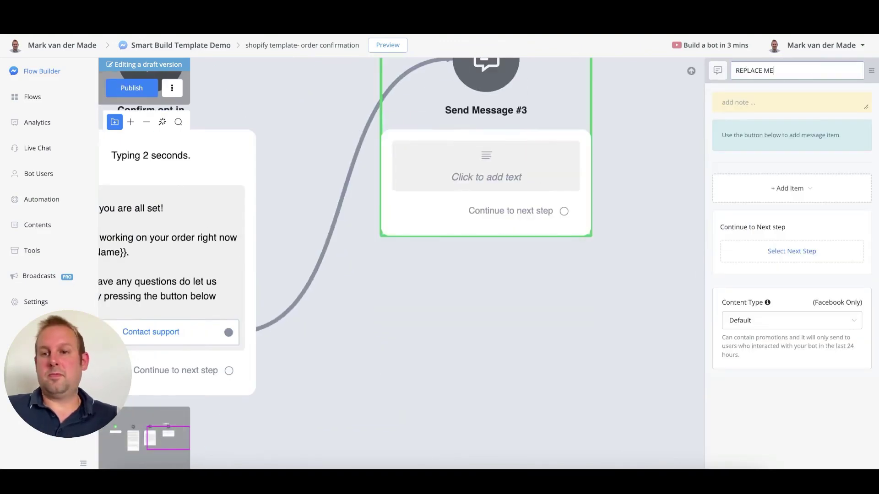
text(REAPACE this block with your preferred contact support setup)
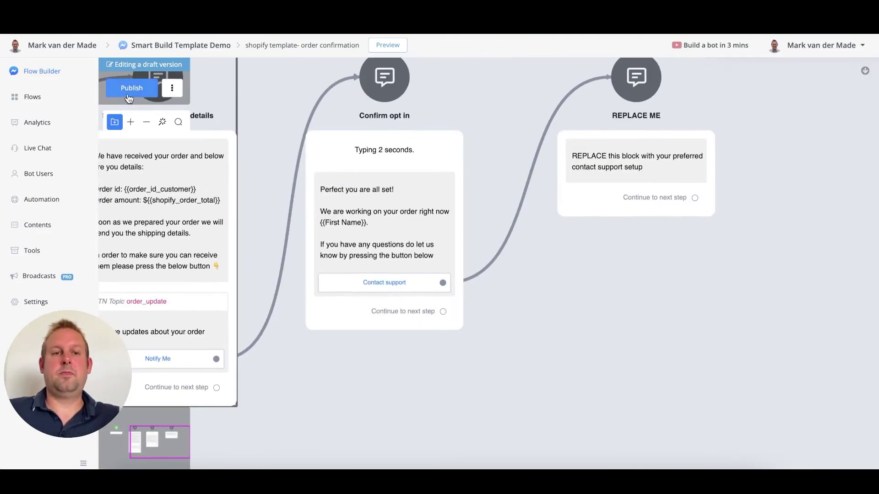